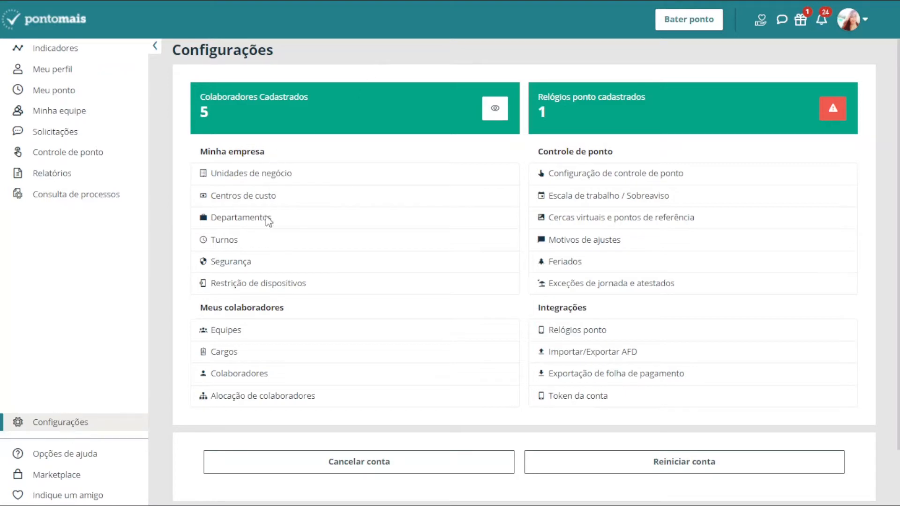
Open the company's Turnos settings and set the shift search criterion to Descrição do Turno
{"action": "left_click", "coordinate": [254, 241]}
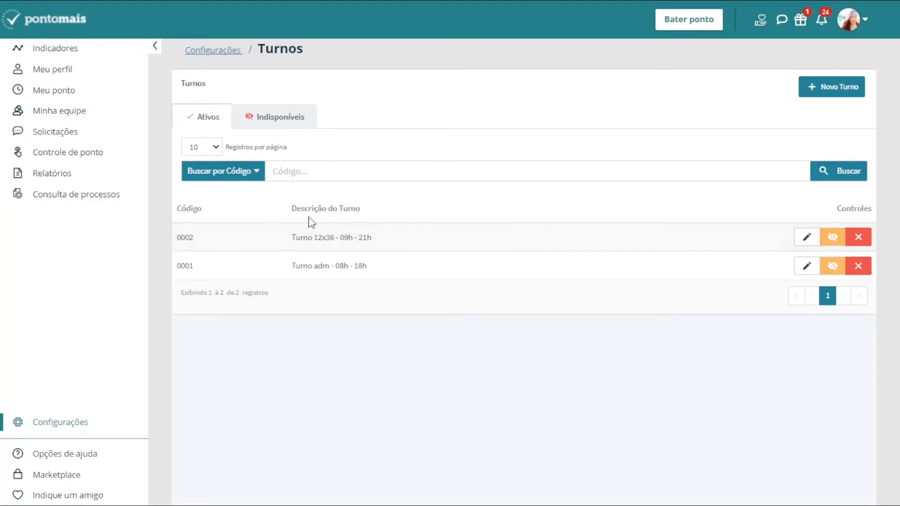
{"action": "left_click", "coordinate": [245, 177]}
{"action": "left_click", "coordinate": [242, 216]}
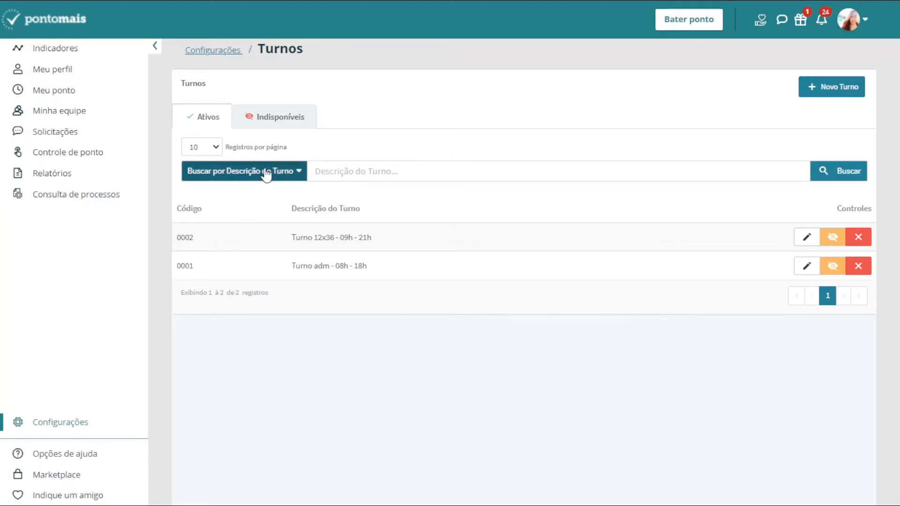
Start a new shift with the Semanal type and open its weekly hours grid
{"action": "left_click", "coordinate": [831, 88]}
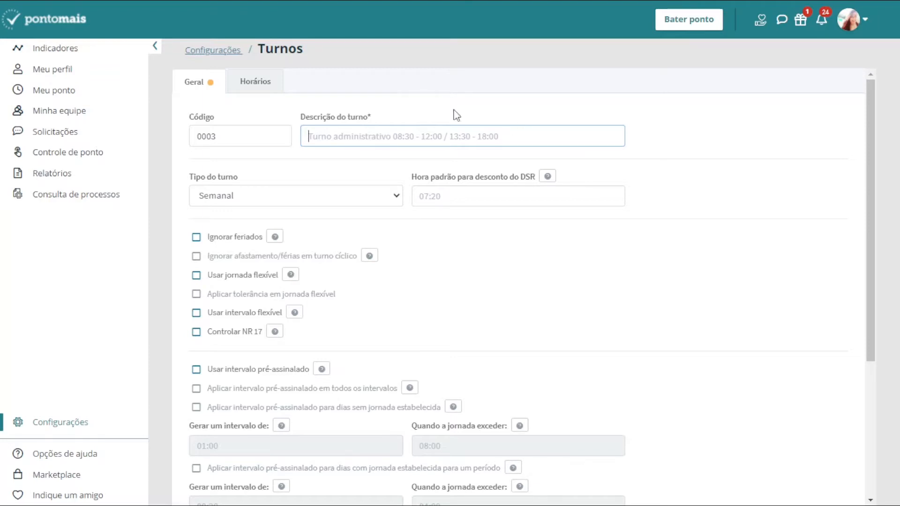
{"action": "left_click", "coordinate": [292, 196]}
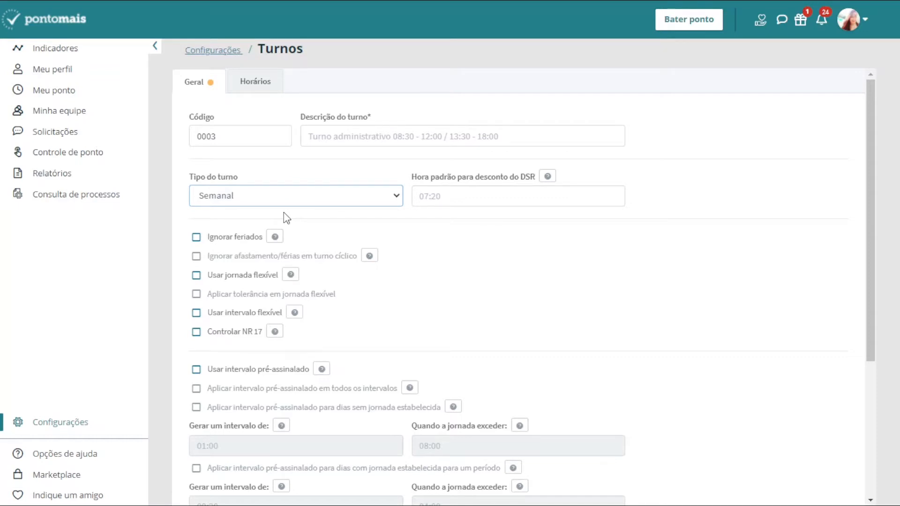
{"action": "left_click", "coordinate": [269, 91]}
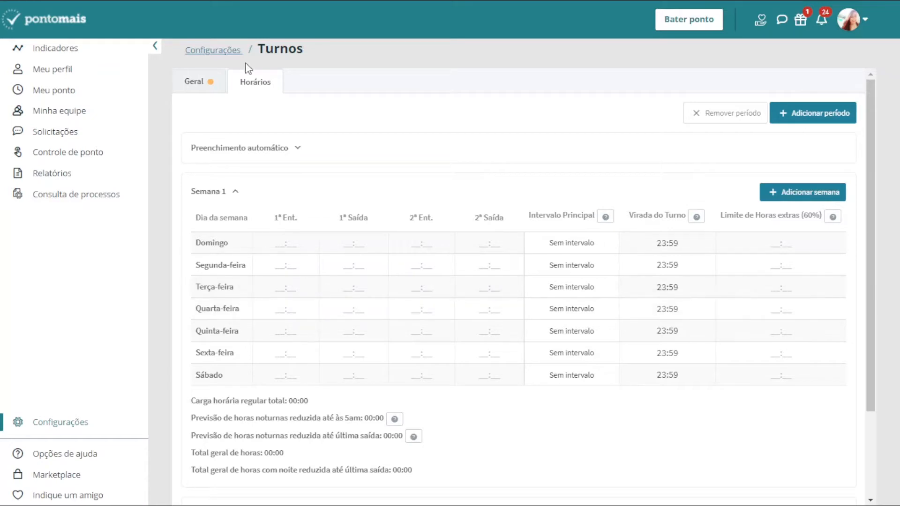
Set the shift type to 12h/36h and inspect the Dia 1 and Folga rows of its hours grid
{"action": "left_click", "coordinate": [222, 83]}
{"action": "key", "text": "Down"}
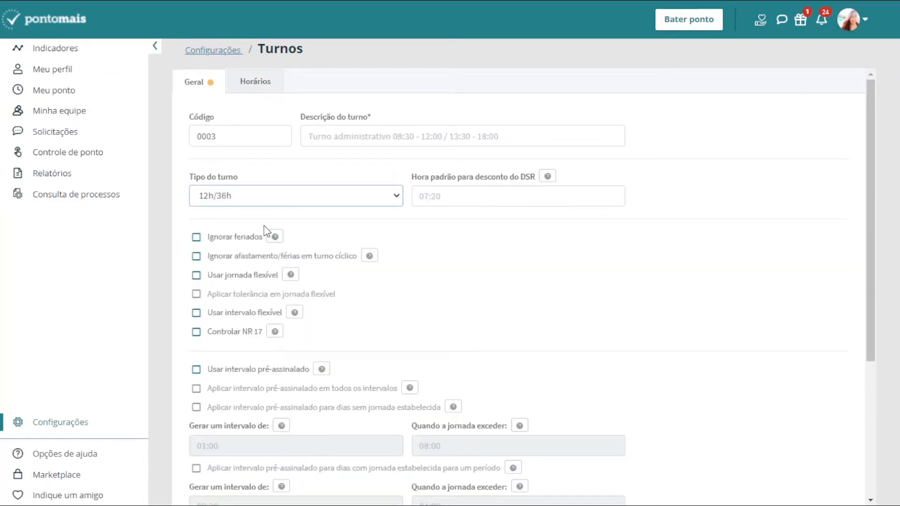
{"action": "left_click", "coordinate": [266, 89]}
{"action": "left_click", "coordinate": [249, 185]}
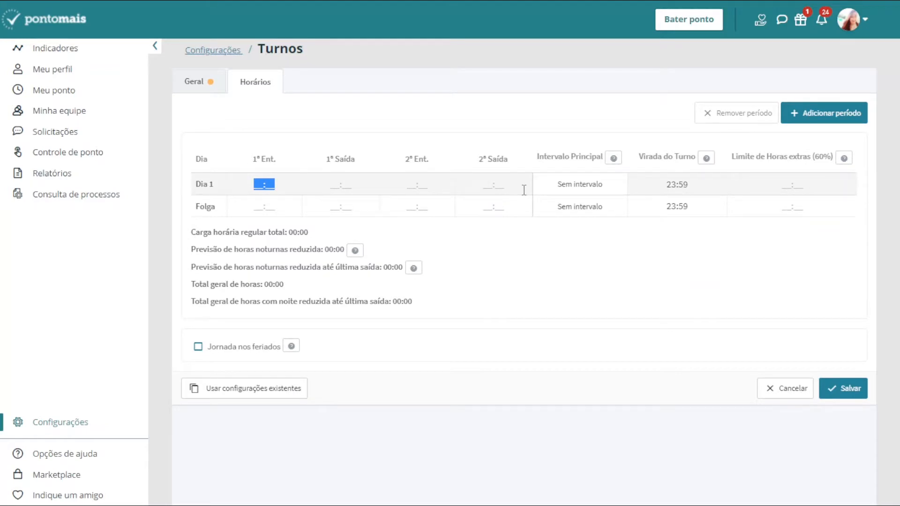
{"action": "left_click", "coordinate": [256, 207]}
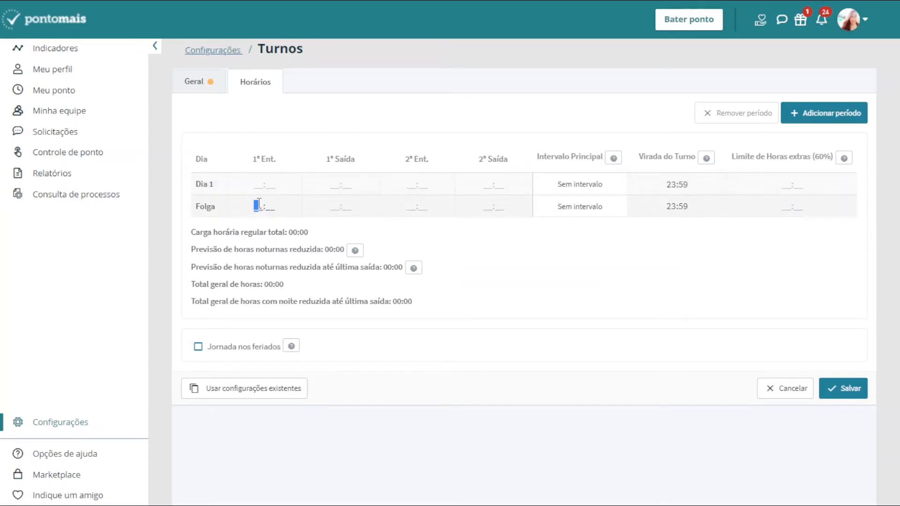
Set the shift type to 24h/72h and inspect the Dia 1 entry and exit fields of its hours grid
{"action": "left_click", "coordinate": [200, 89]}
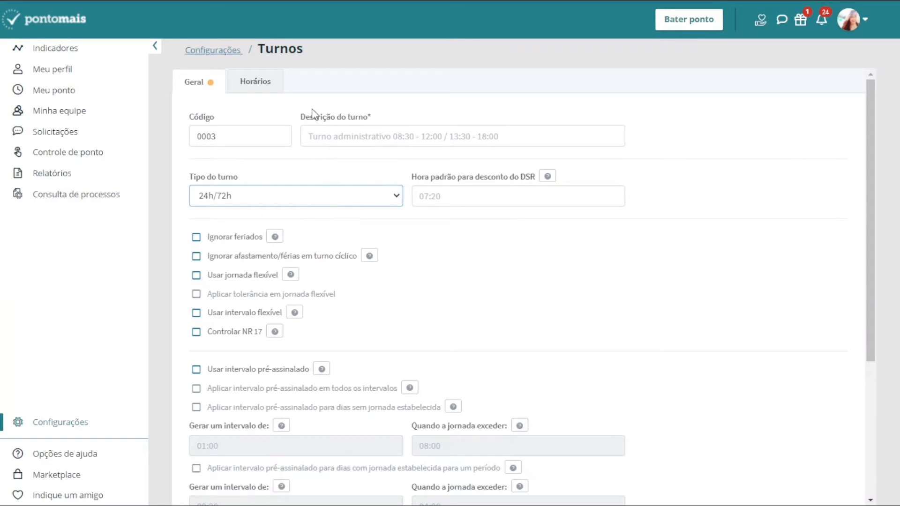
{"action": "left_click", "coordinate": [266, 91]}
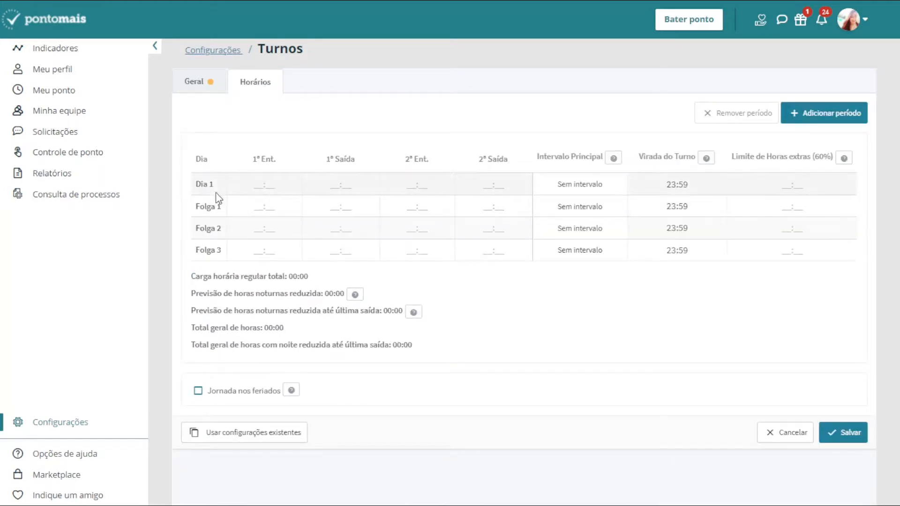
{"action": "left_click", "coordinate": [240, 183]}
{"action": "left_click", "coordinate": [522, 184]}
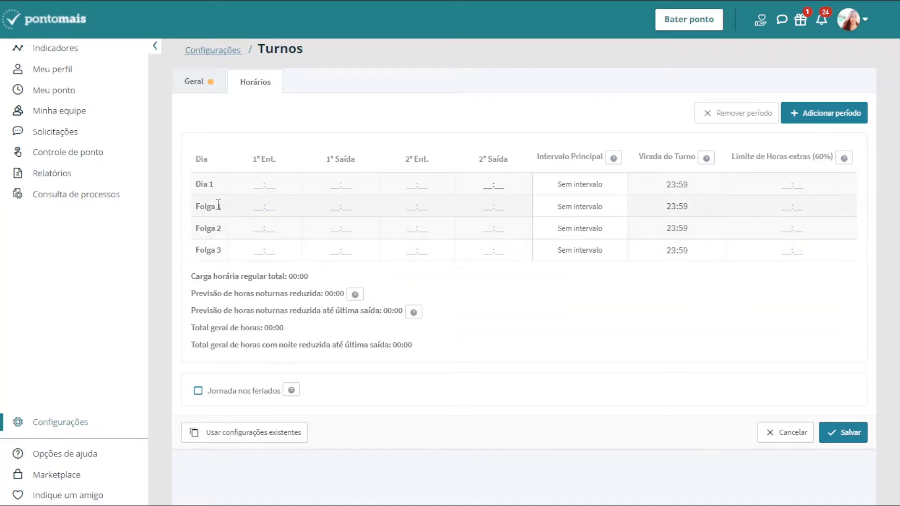
Set the shift type to 5d/1d and open the hours grid for its cycle
{"action": "left_click", "coordinate": [199, 89]}
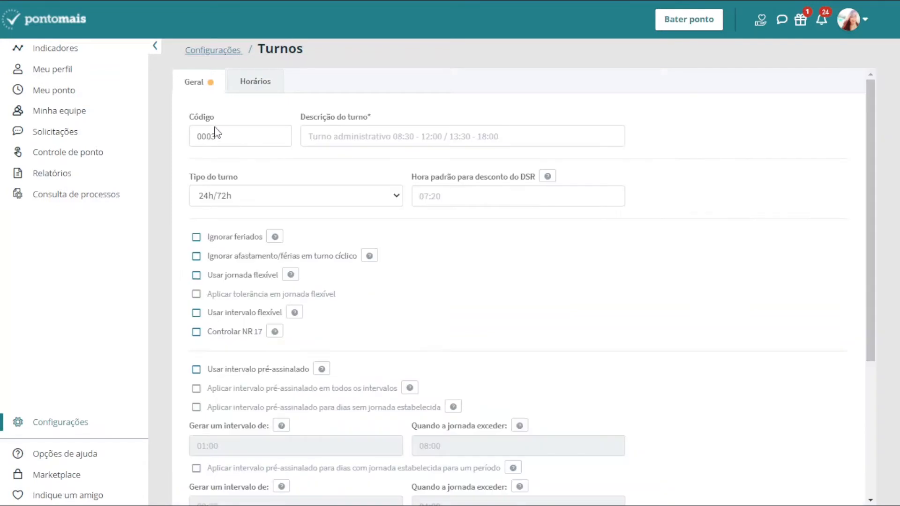
{"action": "left_click", "coordinate": [236, 253]}
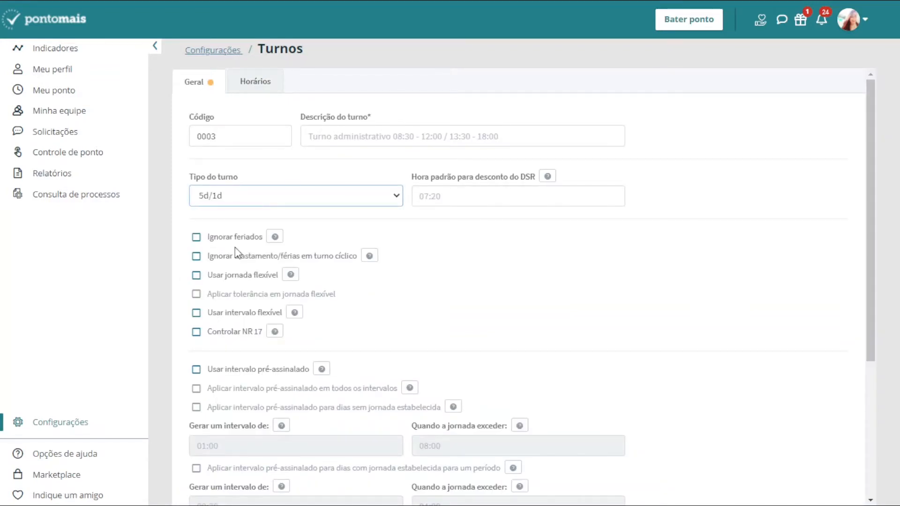
{"action": "left_click", "coordinate": [267, 91]}
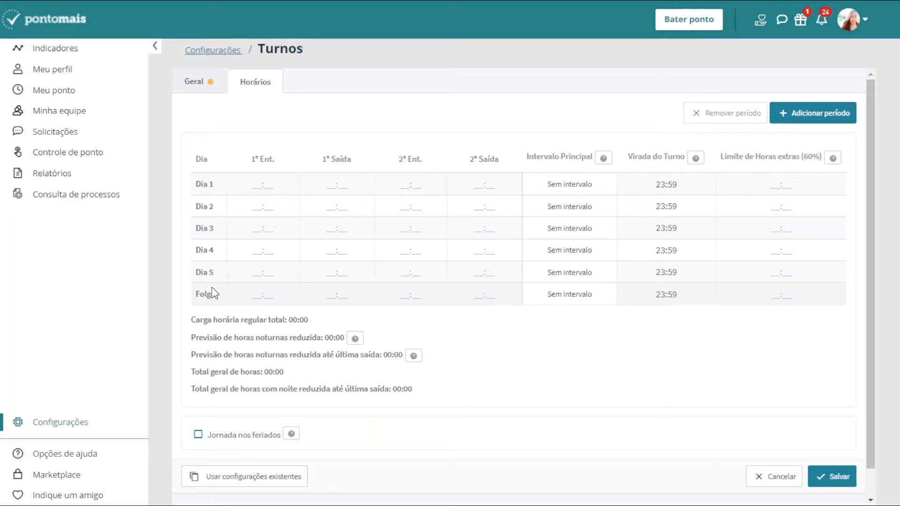
Set the shift type to Customizado and add nine days to its hours grid, up to Dia 11
{"action": "left_click", "coordinate": [195, 82]}
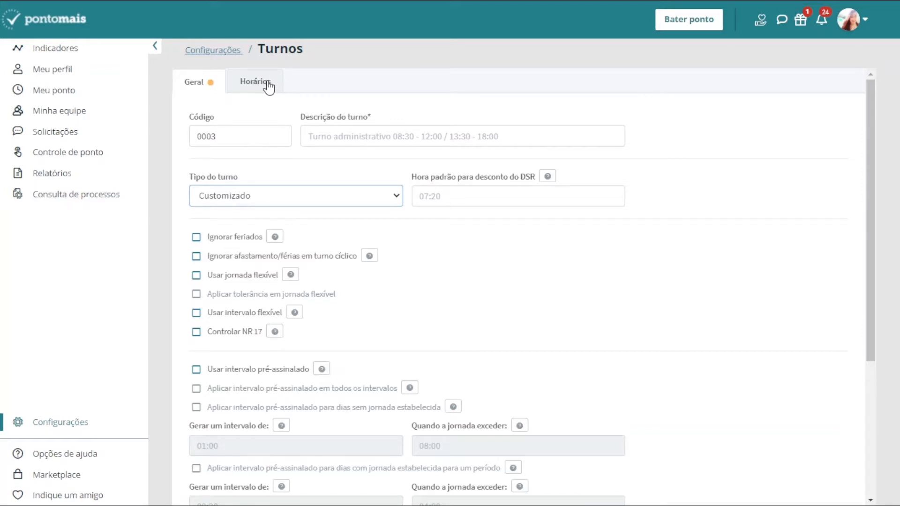
{"action": "left_click", "coordinate": [267, 83]}
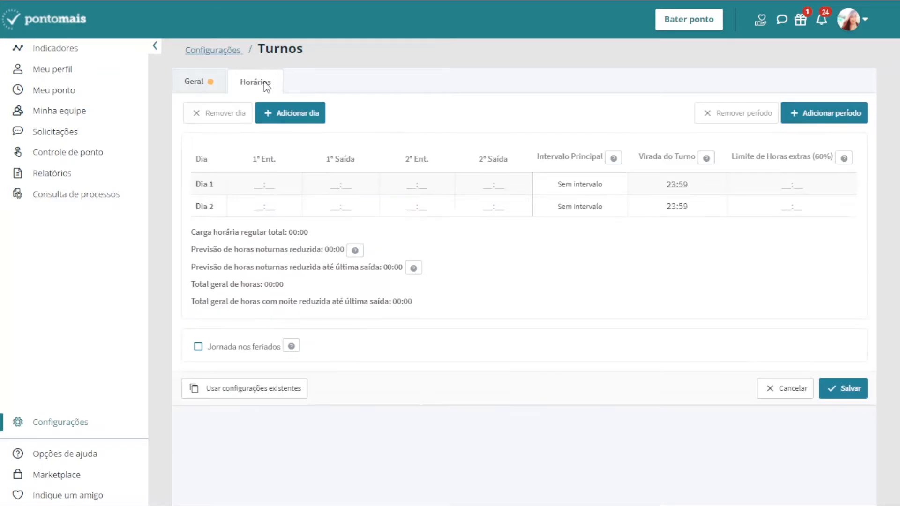
{"action": "left_click", "coordinate": [291, 117]}
{"action": "left_click", "coordinate": [291, 118]}
{"action": "left_click", "coordinate": [290, 118]}
{"action": "left_click", "coordinate": [290, 117]}
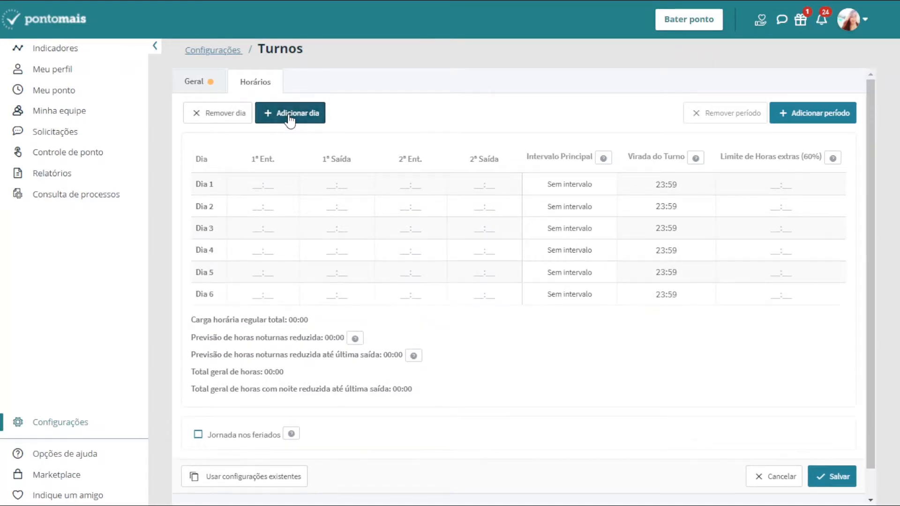
{"action": "left_click", "coordinate": [290, 117]}
{"action": "left_click", "coordinate": [291, 117]}
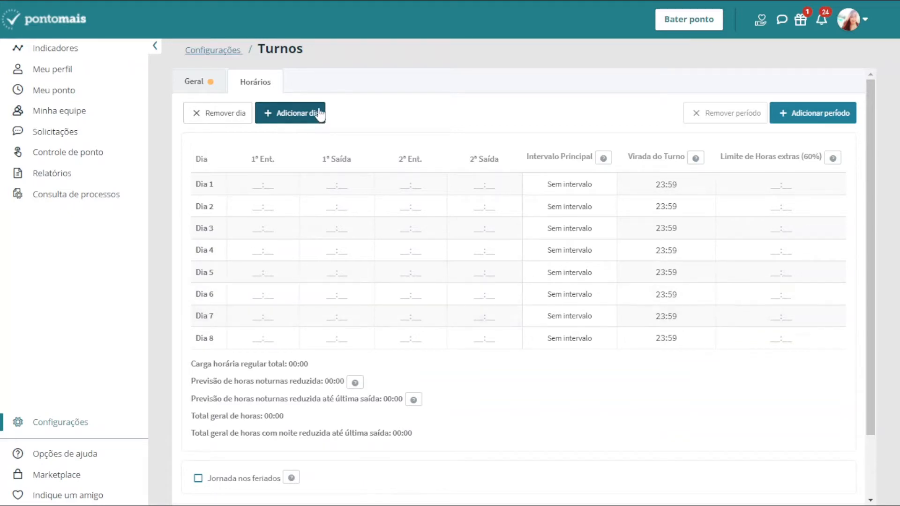
{"action": "left_click", "coordinate": [300, 121]}
{"action": "left_click", "coordinate": [300, 121]}
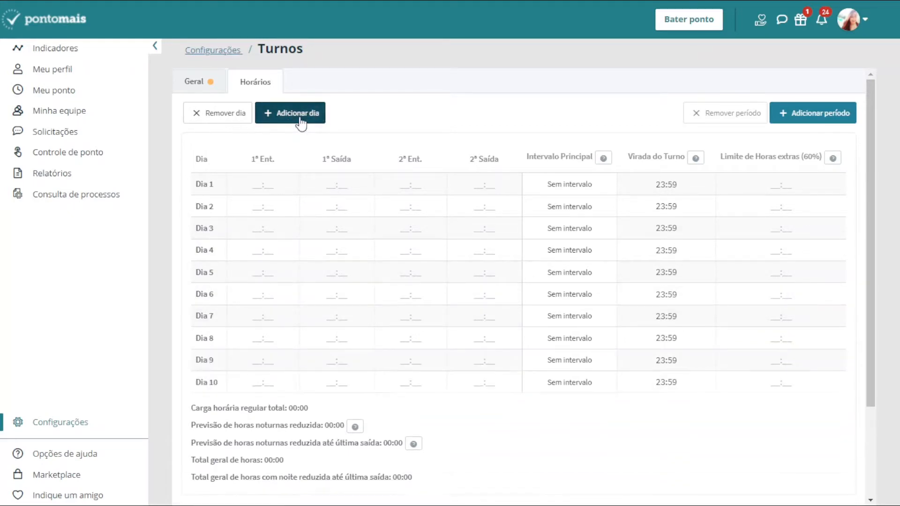
{"action": "left_click", "coordinate": [301, 123]}
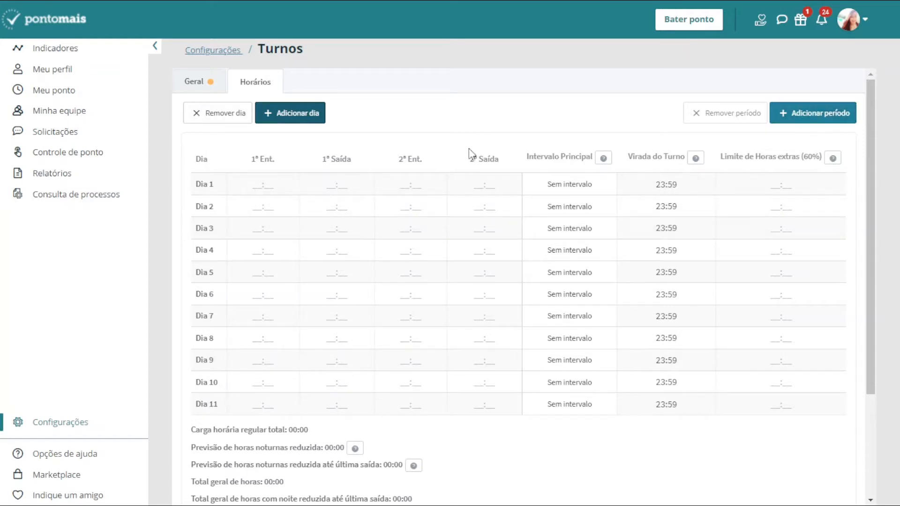
Set the shift type to Intermitente and go over the Dia 1 entry and exit fields in its hours grid
{"action": "left_click", "coordinate": [206, 90]}
{"action": "left_click", "coordinate": [239, 207]}
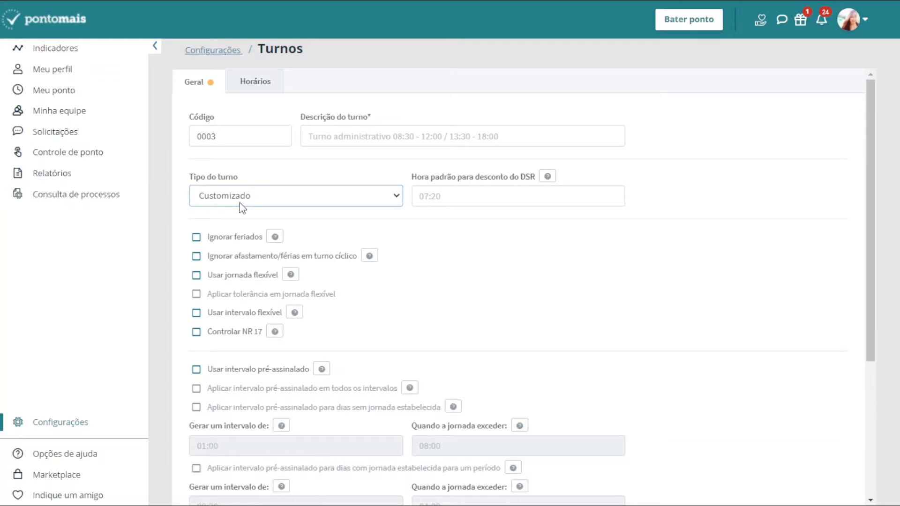
{"action": "left_click", "coordinate": [225, 281]}
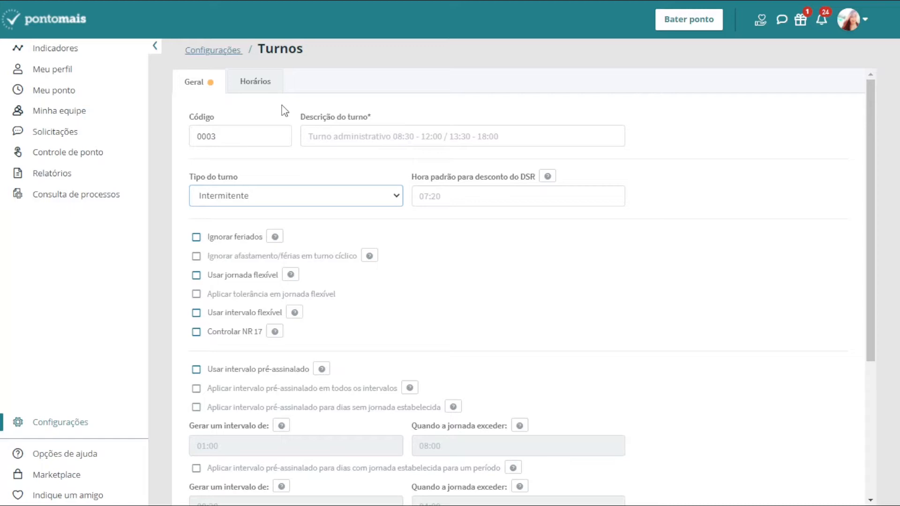
{"action": "left_click", "coordinate": [246, 91]}
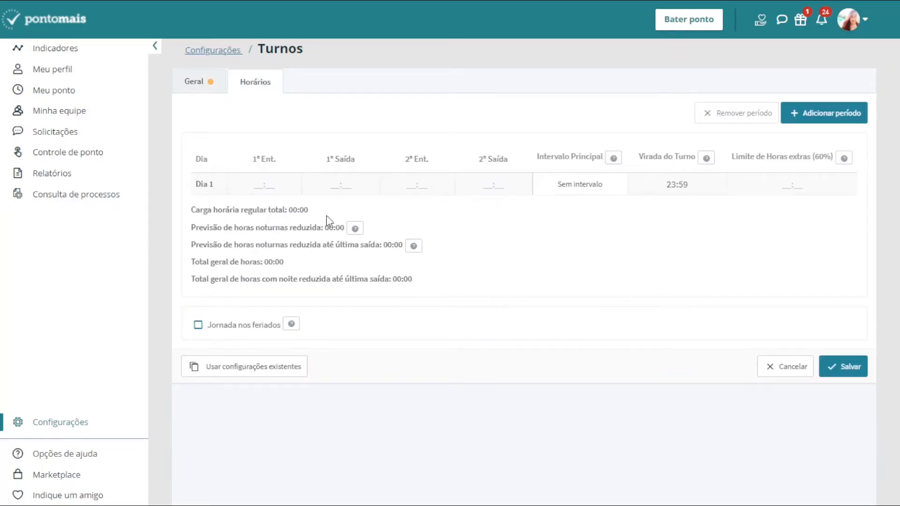
{"action": "left_click_drag", "start_coordinate": [215, 186], "coordinate": [193, 185]}
{"action": "left_click", "coordinate": [249, 177]}
{"action": "left_click", "coordinate": [504, 181]}
Add six entry and exit periods to the intermittent shift's hours grid, up to the 8th
{"action": "left_click", "coordinate": [859, 121]}
{"action": "left_click", "coordinate": [859, 122]}
{"action": "left_click", "coordinate": [859, 123]}
{"action": "left_click", "coordinate": [859, 123]}
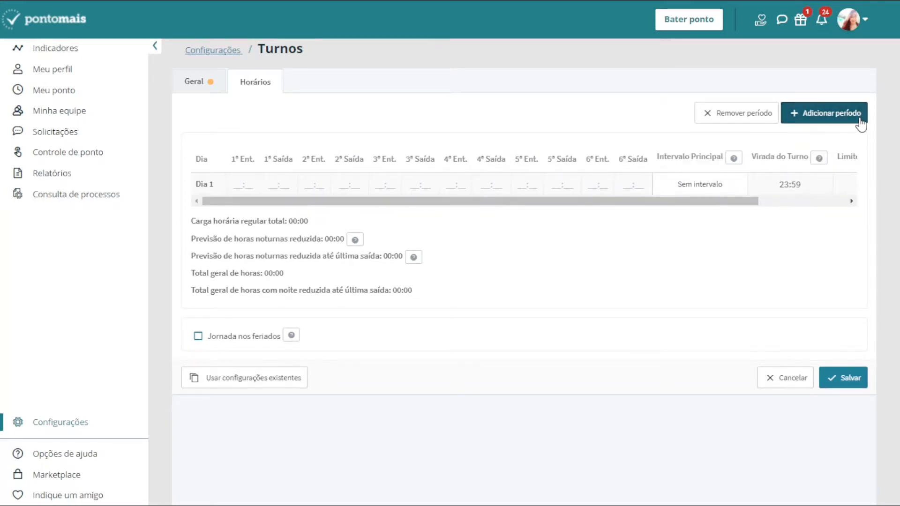
{"action": "left_click", "coordinate": [859, 123]}
{"action": "left_click", "coordinate": [860, 123]}
Remove the six extra periods from the hours grid, leaving only the first two entry and exit pairs
{"action": "left_click", "coordinate": [745, 120]}
{"action": "left_click", "coordinate": [744, 119]}
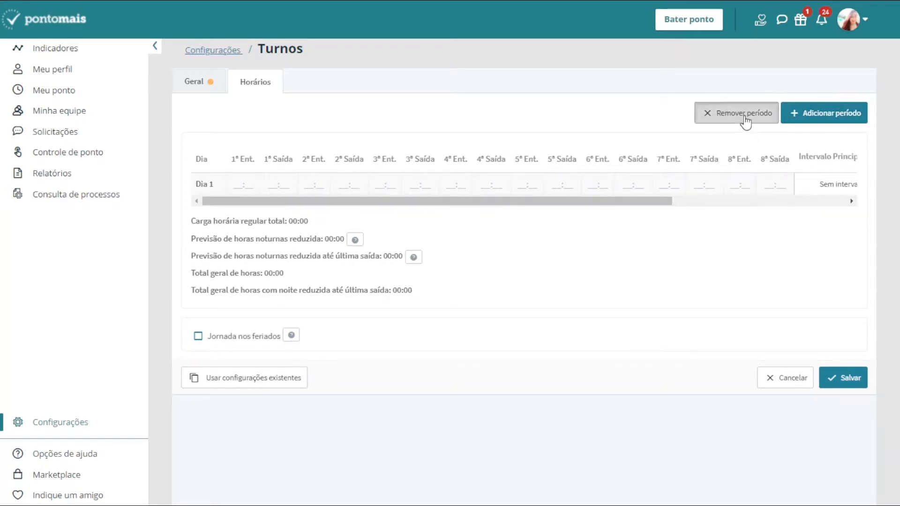
{"action": "left_click", "coordinate": [744, 120]}
{"action": "left_click", "coordinate": [745, 119]}
{"action": "left_click", "coordinate": [745, 120]}
{"action": "left_click", "coordinate": [746, 120]}
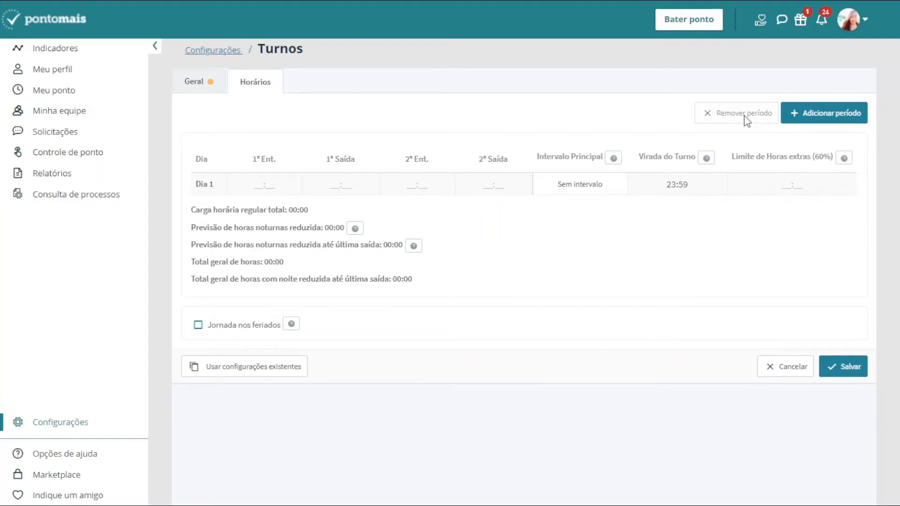
Enable Usar jornada flexível and Ignorar feriados in the shift's general settings
{"action": "left_click", "coordinate": [200, 83]}
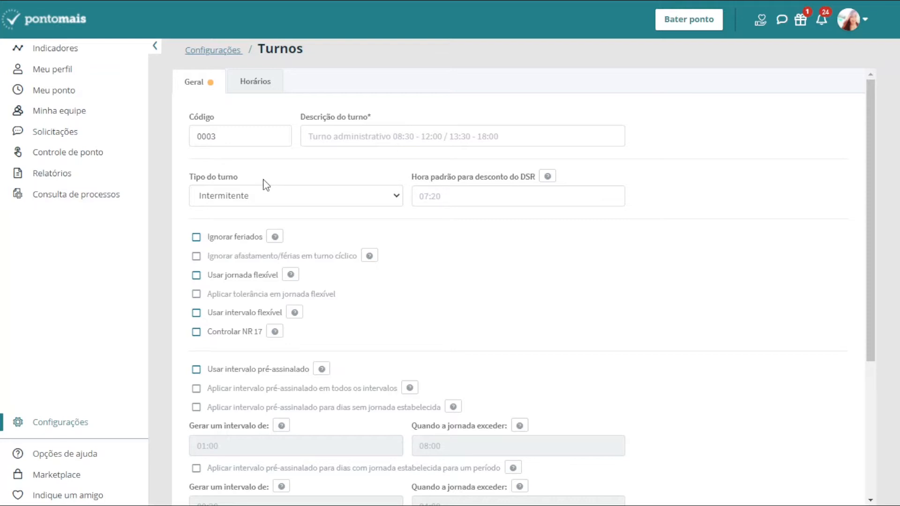
{"action": "left_click", "coordinate": [196, 275]}
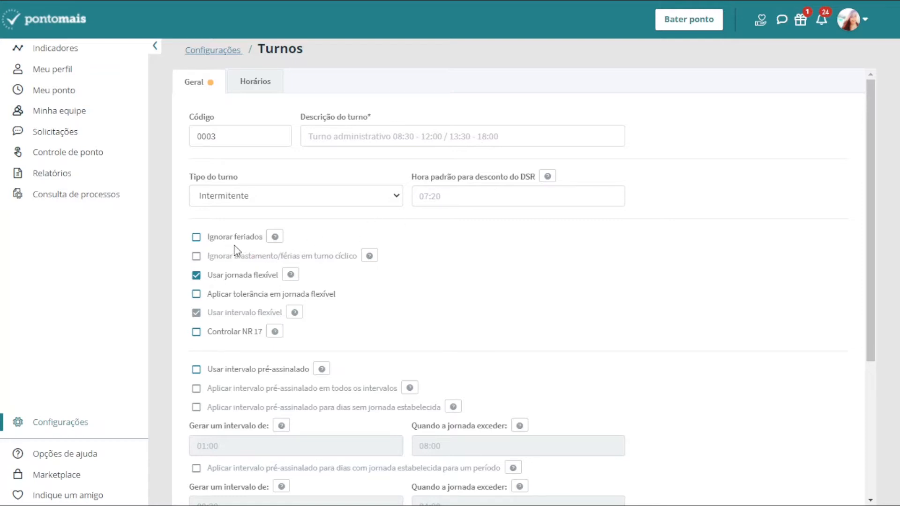
{"action": "left_click", "coordinate": [196, 238]}
Read the help texts for Ignorar afastamento/férias em turno cíclico and Ignorar feriados
{"action": "left_click", "coordinate": [366, 258]}
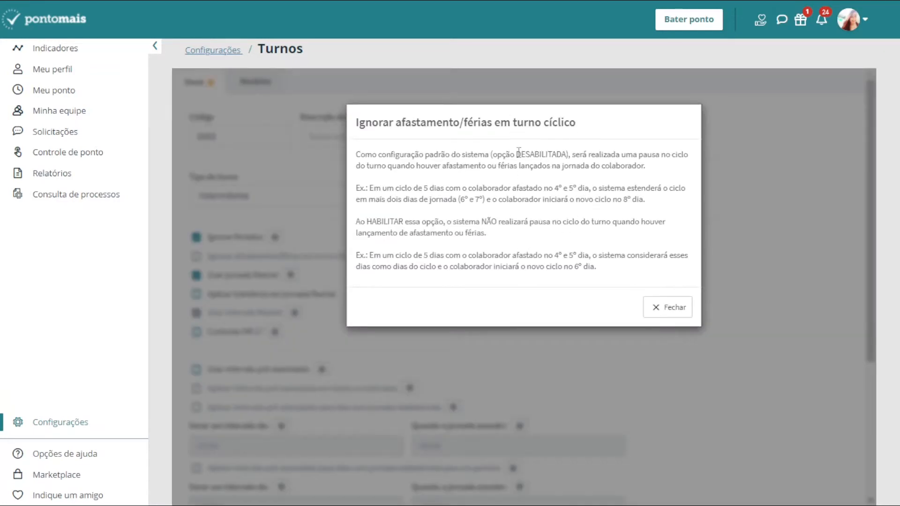
{"action": "left_click", "coordinate": [663, 306]}
{"action": "left_click", "coordinate": [276, 237]}
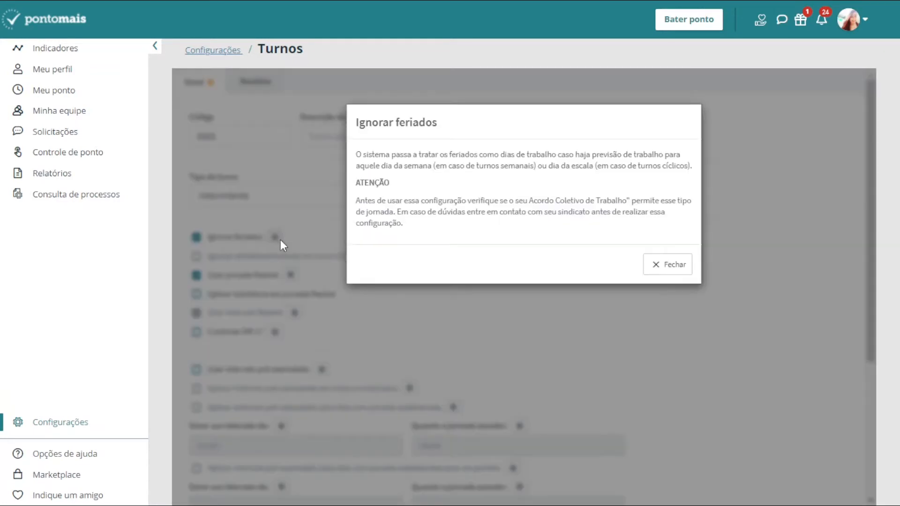
{"action": "left_click", "coordinate": [651, 263]}
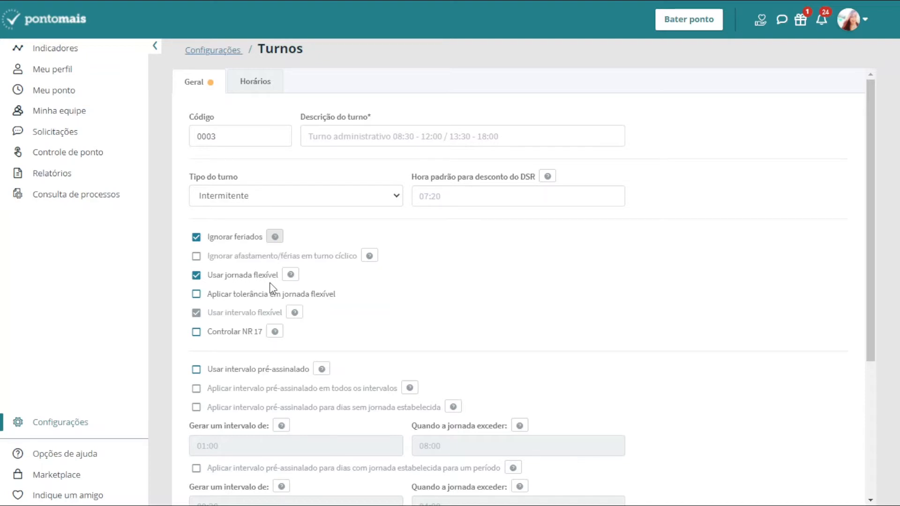
Disable Usar jornada flexível and have Usar intervalo flexível and Controlar NR 17 enabled for the shift
{"action": "key", "text": "space"}
{"action": "left_click", "coordinate": [261, 284]}
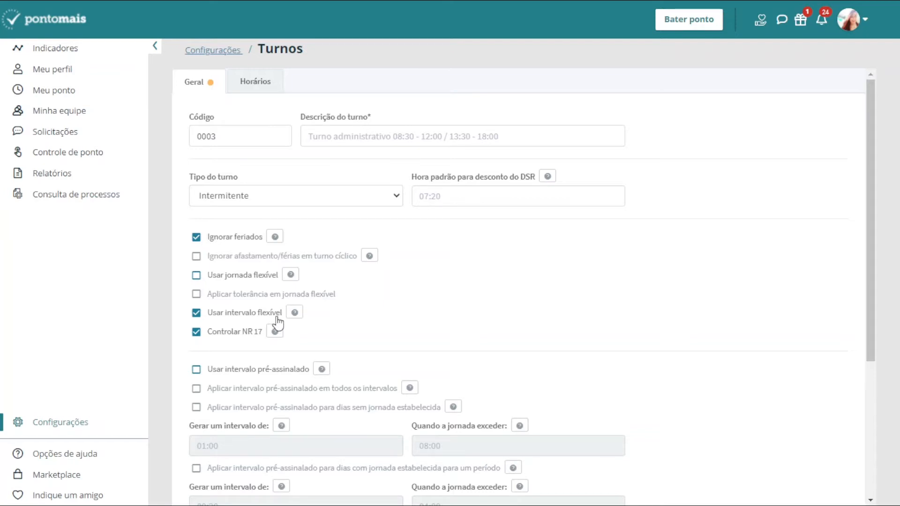
Check the shift's hours grid and examine the pre-signed interval options in its general settings
{"action": "left_click", "coordinate": [271, 86]}
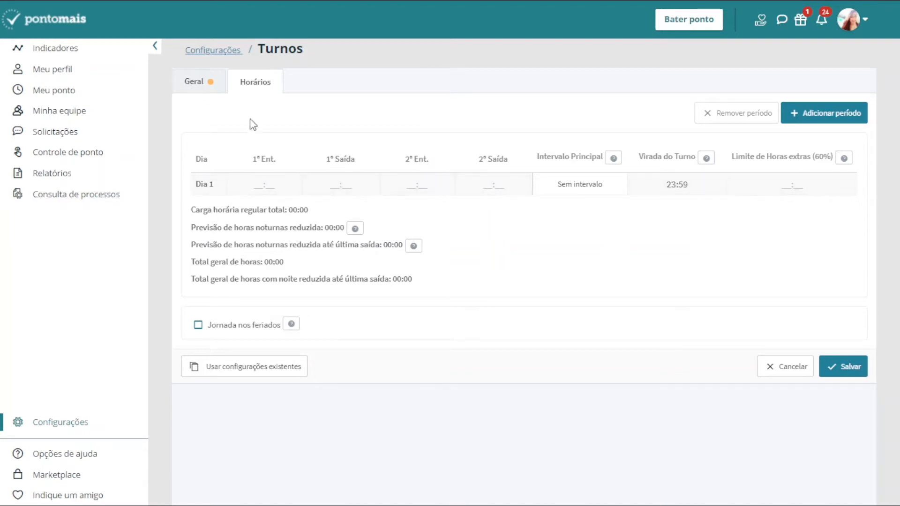
{"action": "left_click", "coordinate": [197, 83]}
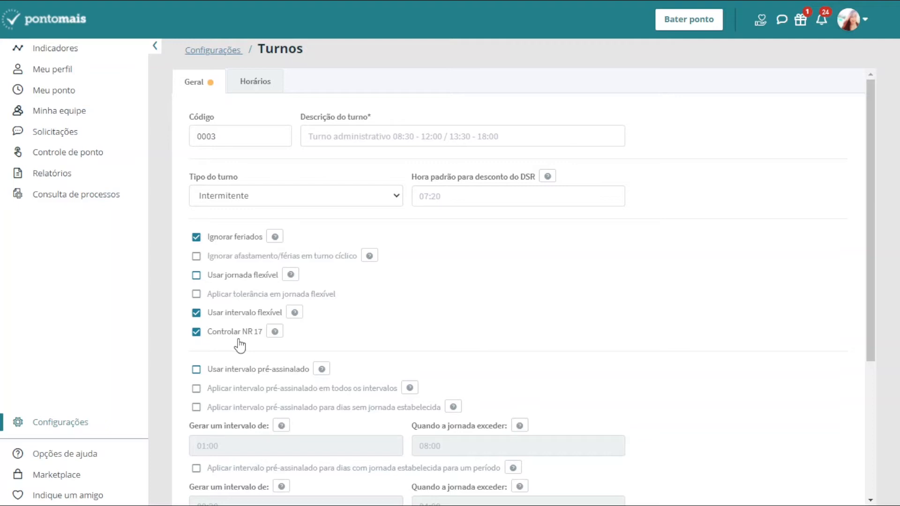
{"action": "scroll", "coordinate": [240, 346], "scroll_direction": "down", "scroll_amount": 3}
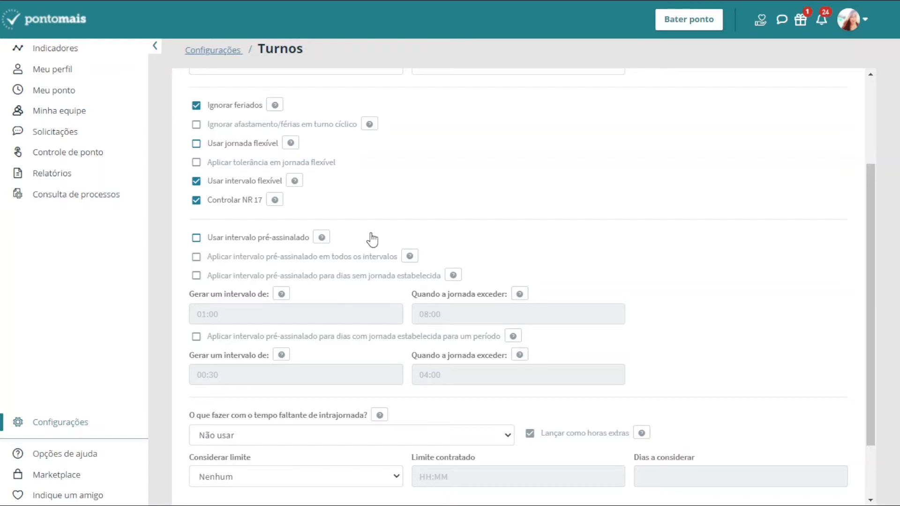
Enable Usar intervalo pré-assinalado for the shift and check its hours grid
{"action": "left_click", "coordinate": [247, 242]}
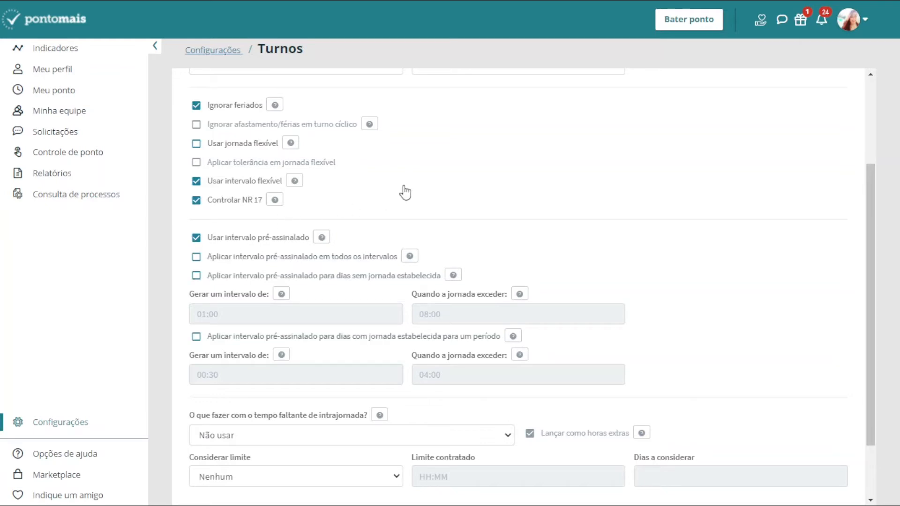
{"action": "scroll", "coordinate": [403, 155], "scroll_direction": "up", "scroll_amount": 3}
{"action": "left_click", "coordinate": [276, 91]}
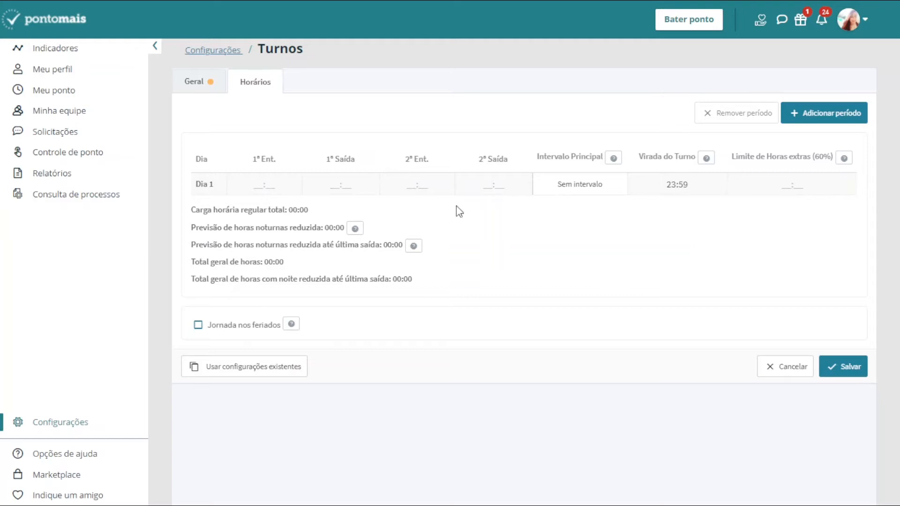
{"action": "left_click", "coordinate": [212, 89]}
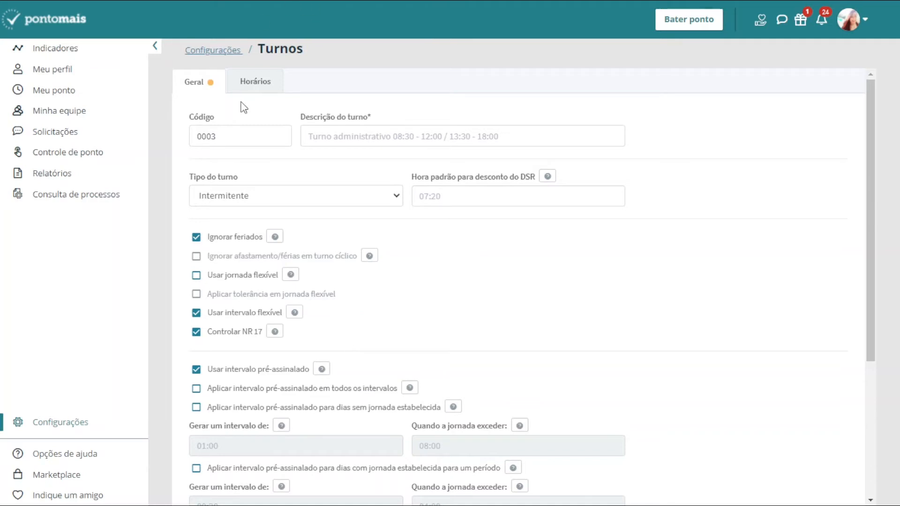
Add two more entry and exit periods to Dia 1 in the hours grid and go through their empty time fields
{"action": "left_click", "coordinate": [253, 83]}
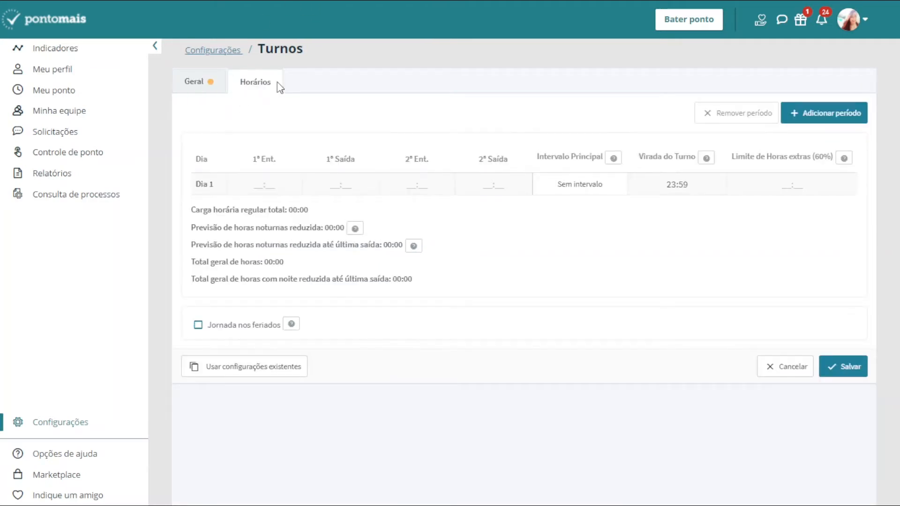
{"action": "left_click", "coordinate": [842, 117]}
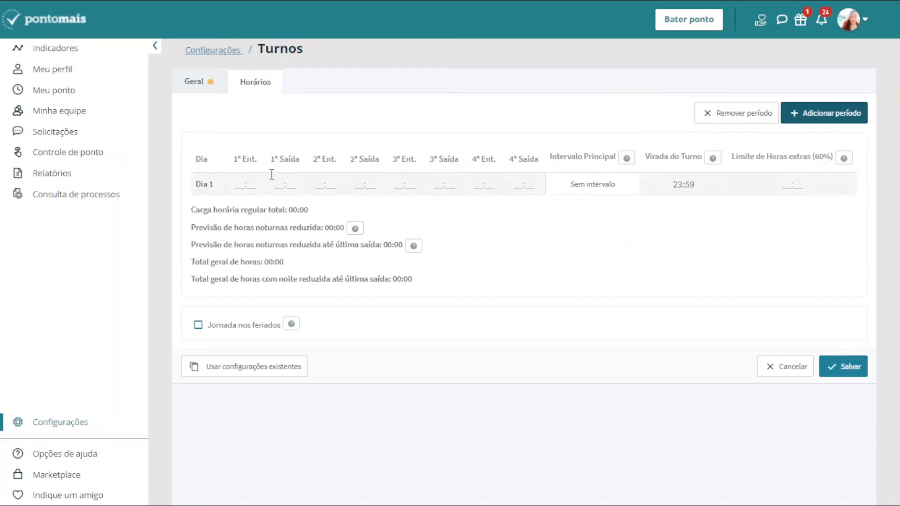
{"action": "left_click", "coordinate": [293, 183]}
{"action": "left_click", "coordinate": [327, 183]}
{"action": "left_click", "coordinate": [370, 184]}
{"action": "left_click", "coordinate": [402, 183]}
{"action": "left_click", "coordinate": [448, 173]}
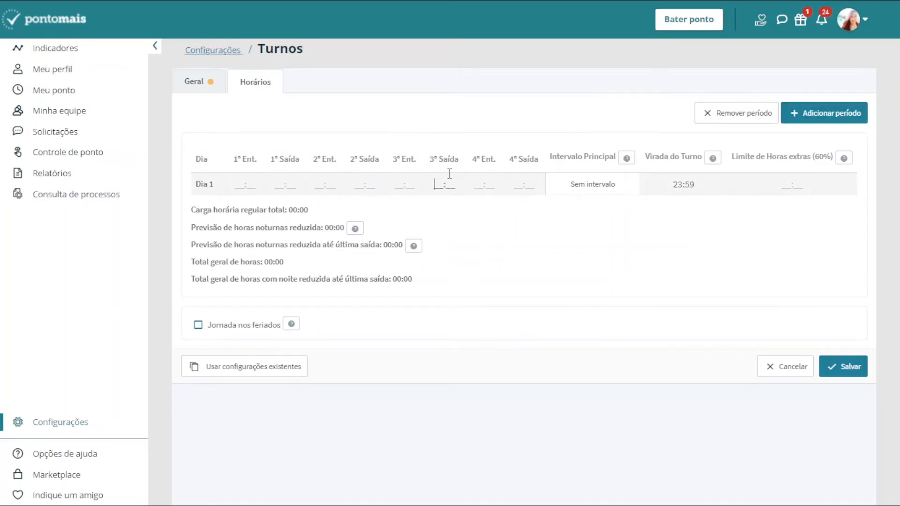
Enable the pre-signed interval for days sem jornada estabelecida, generating a 00:40 interval when the workday exceeds 04:00
{"action": "left_click", "coordinate": [189, 84]}
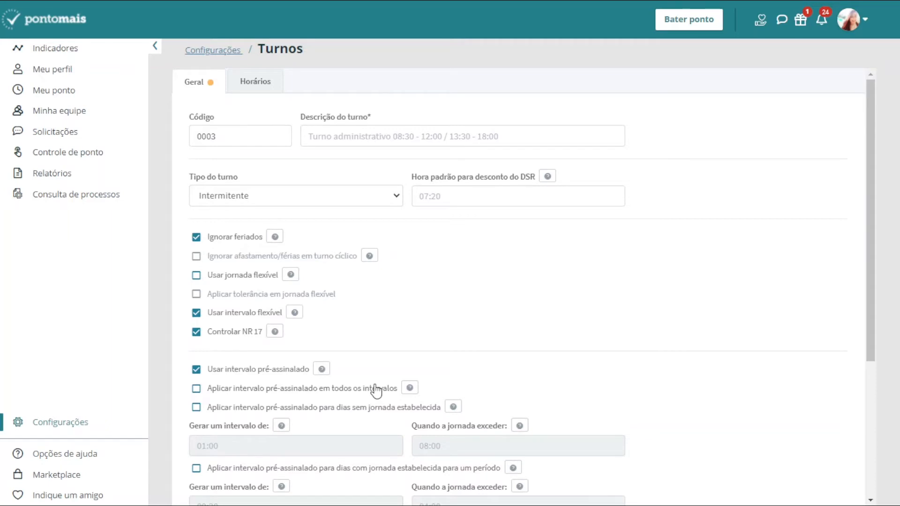
{"action": "scroll", "coordinate": [375, 390], "scroll_direction": "down", "scroll_amount": 3}
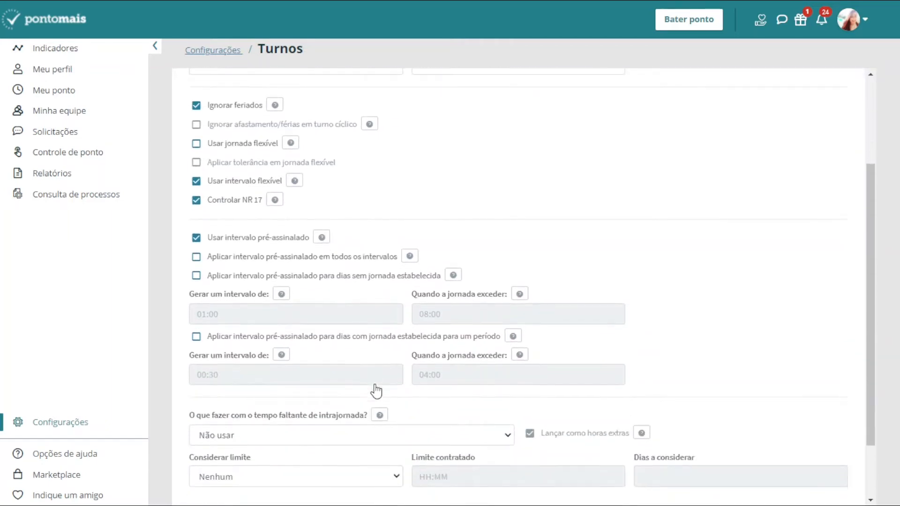
{"action": "left_click", "coordinate": [197, 278]}
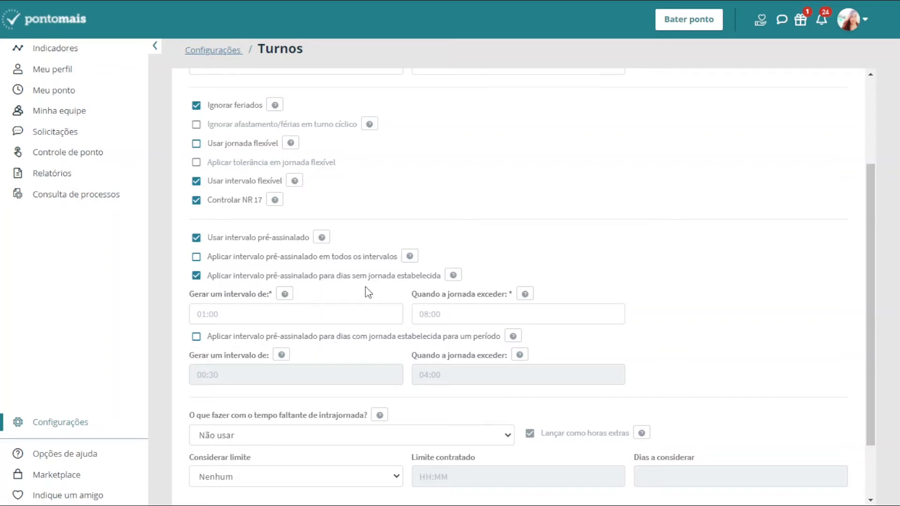
{"action": "left_click", "coordinate": [260, 321]}
{"action": "type", "text": "00:40"}
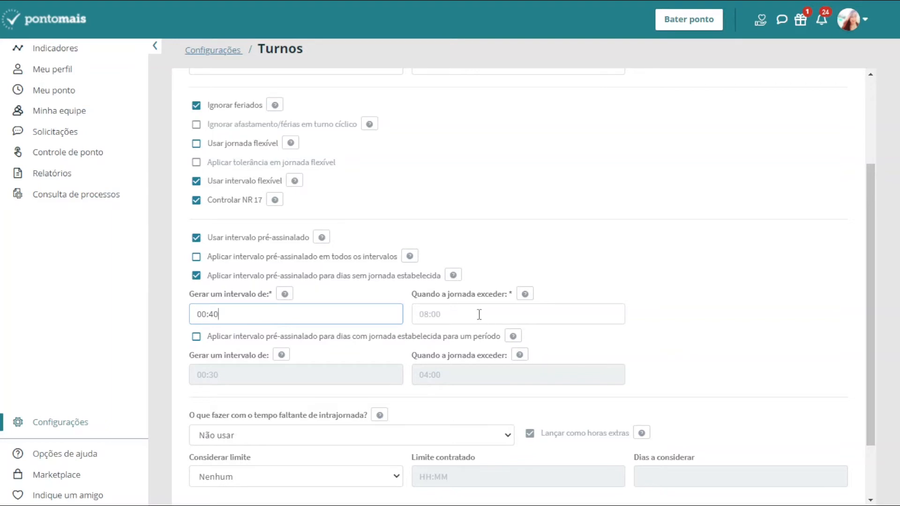
{"action": "left_click", "coordinate": [479, 314]}
{"action": "type", "text": "04:00"}
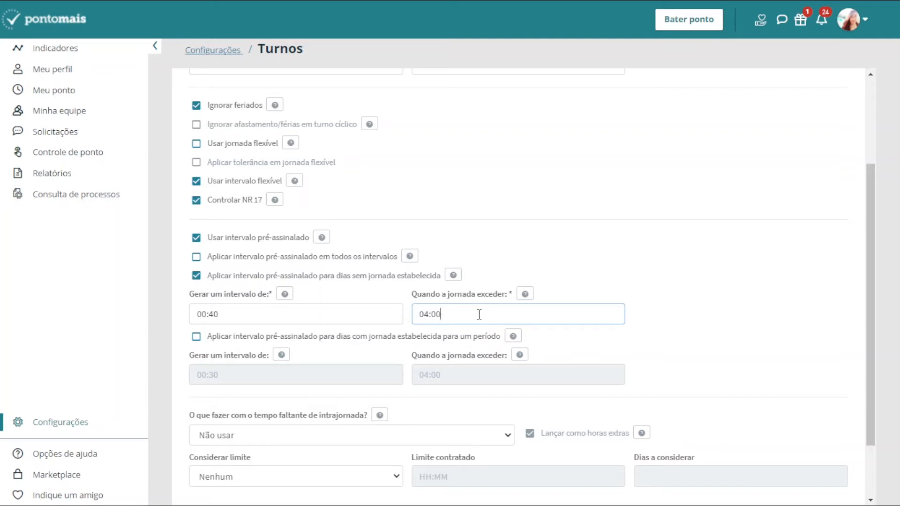
Enable the pre-signed interval for days with a single-period workday, generating 00:40 when the workday exceeds 04:00
{"action": "left_click", "coordinate": [196, 338]}
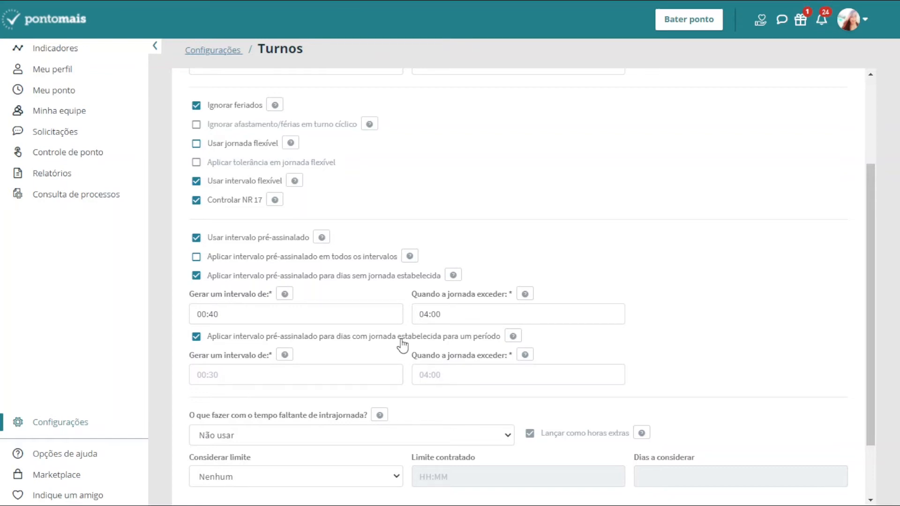
{"action": "left_click", "coordinate": [433, 379]}
{"action": "type", "text": "04:00"}
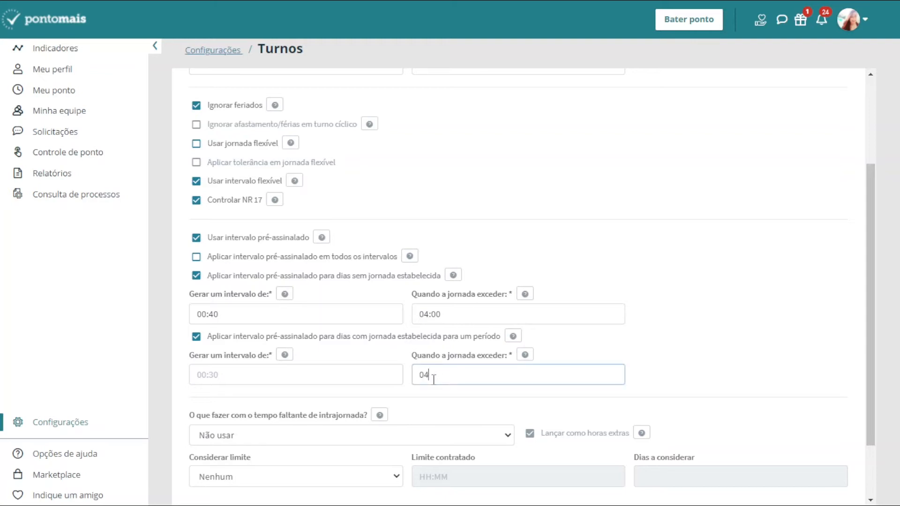
{"action": "left_click", "coordinate": [266, 378]}
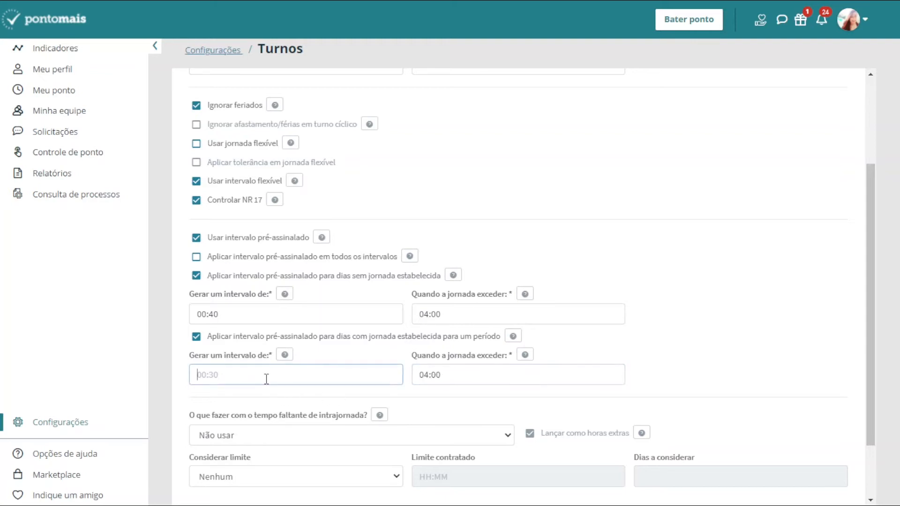
{"action": "type", "text": "00:40"}
Set the handling of missing intrajornada time to Contabilizar tempo faltante, trying Contabilizar uma hora first
{"action": "scroll", "coordinate": [526, 355], "scroll_direction": "down", "scroll_amount": 2}
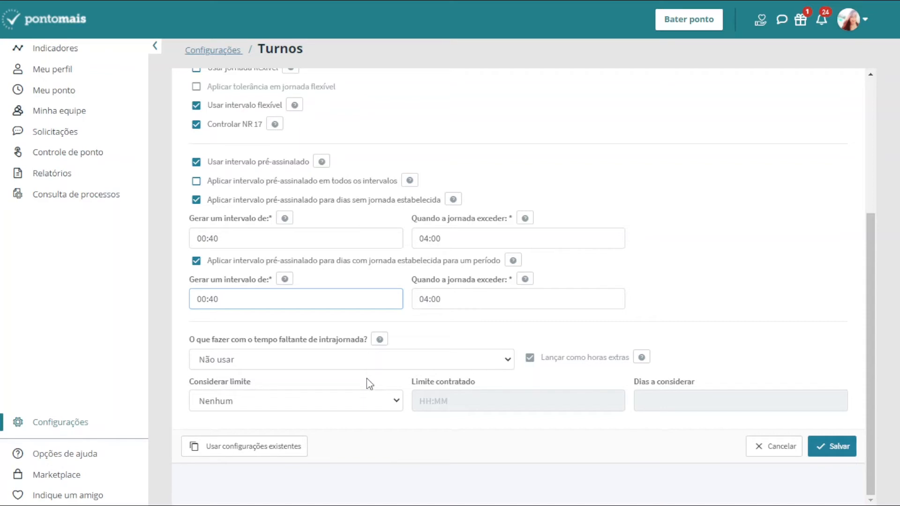
{"action": "left_click", "coordinate": [379, 368]}
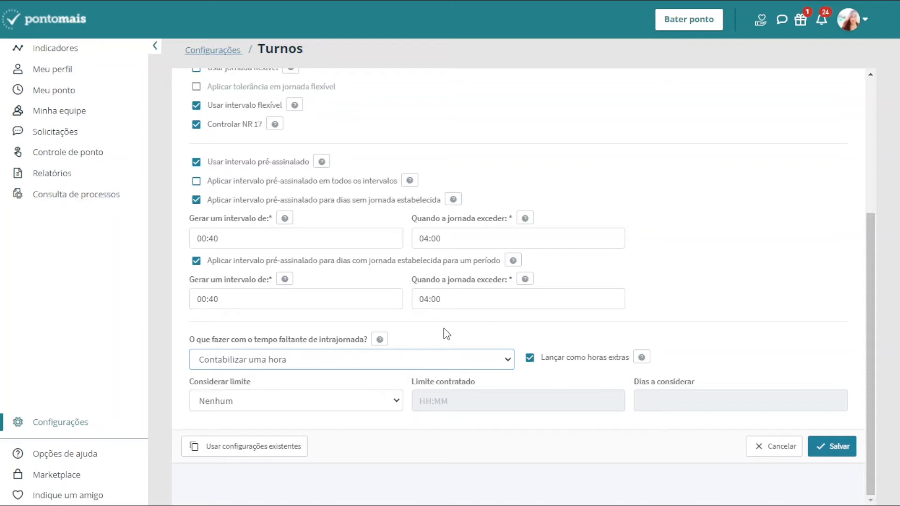
{"action": "left_click", "coordinate": [332, 367]}
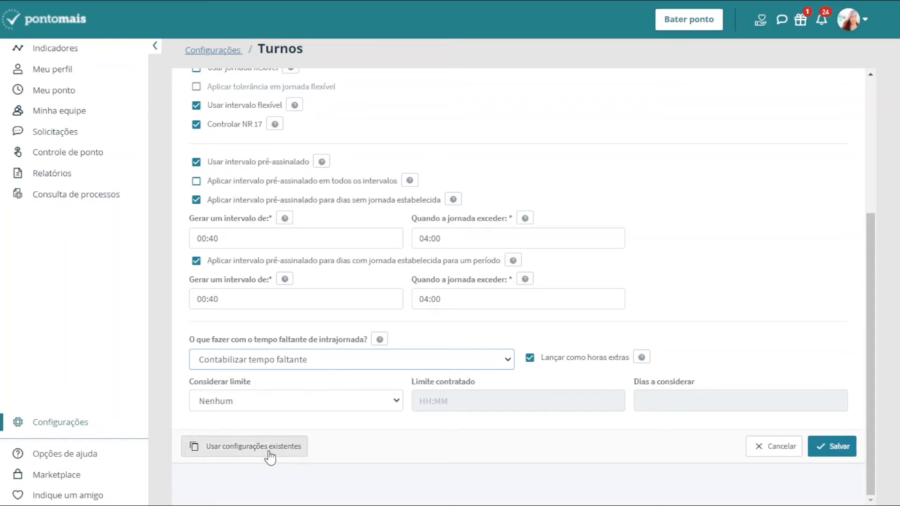
Go through the Considerar limite options, trying Semanal and Customizado
{"action": "left_click", "coordinate": [238, 398]}
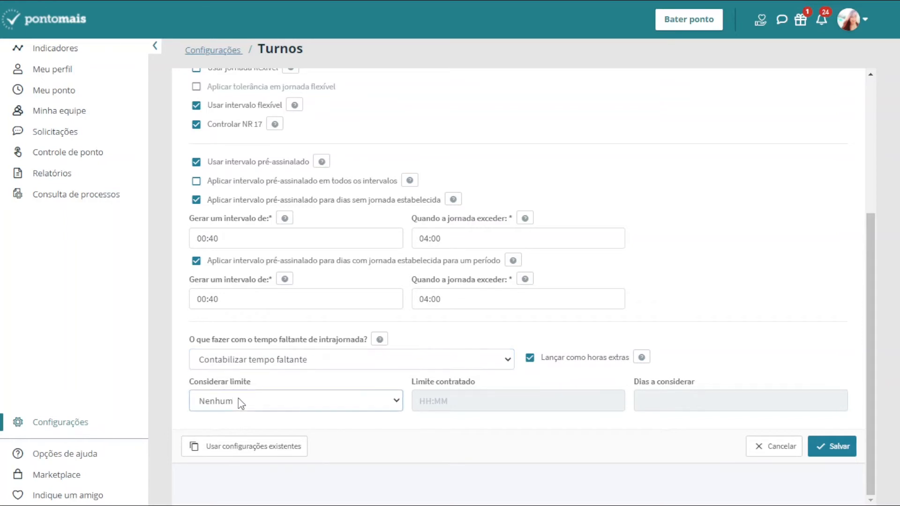
{"action": "left_click", "coordinate": [496, 435]}
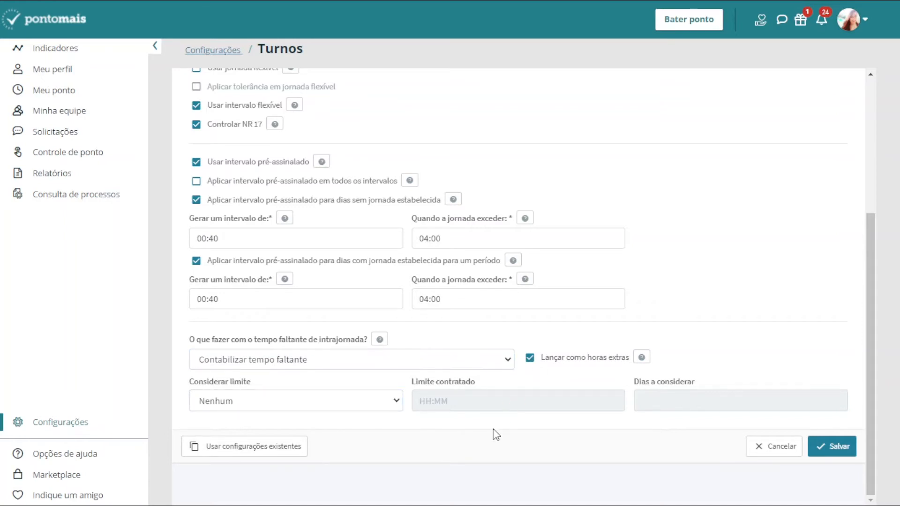
{"action": "left_click", "coordinate": [310, 400]}
{"action": "left_click", "coordinate": [281, 429]}
{"action": "key", "text": "Down"}
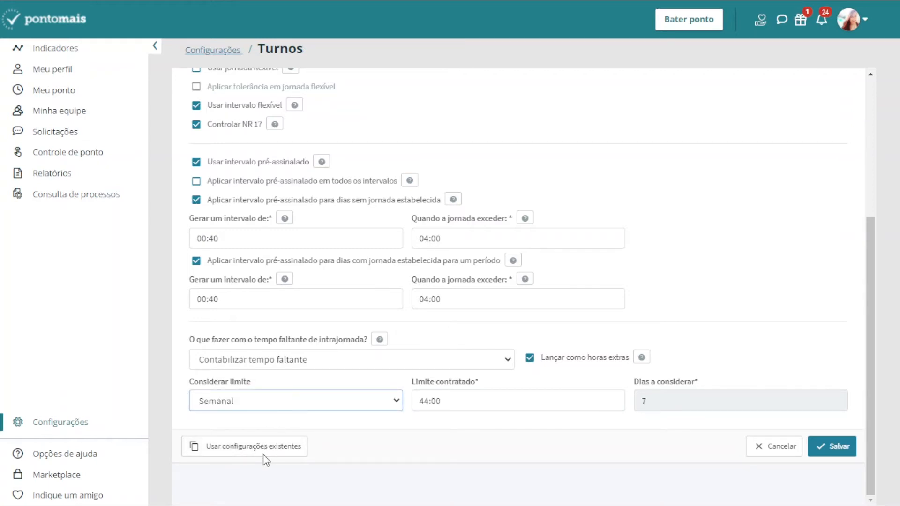
{"action": "key", "text": "Down"}
{"action": "key", "text": "Down"}
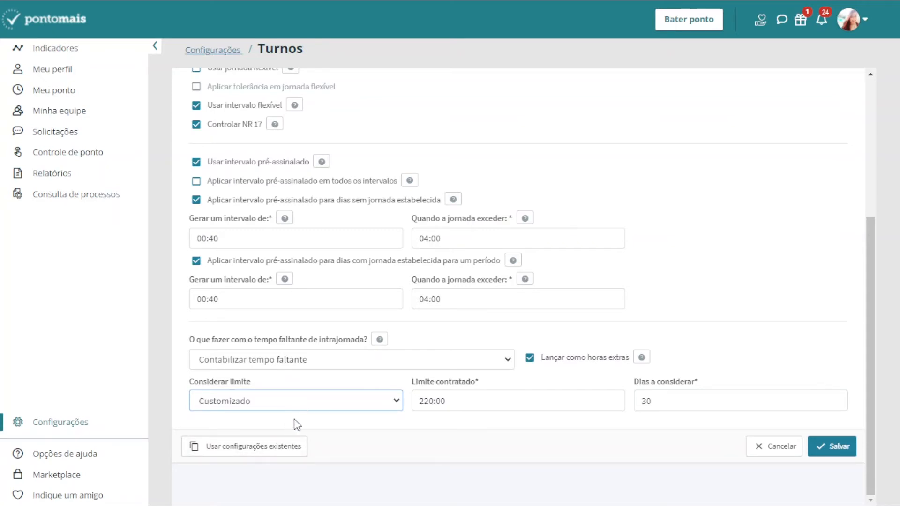
Set Considerar limite to Diário with a Limite contratado of 09:00
{"action": "left_click", "coordinate": [290, 435]}
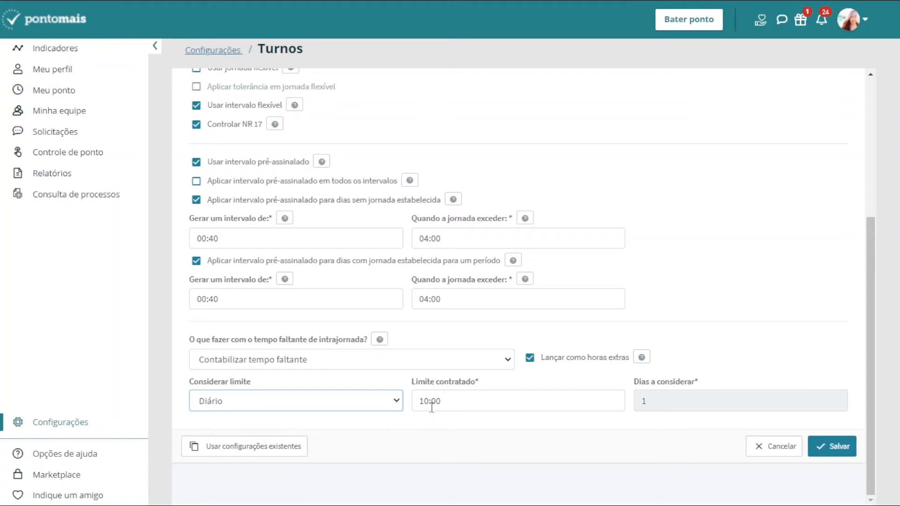
{"action": "key", "text": "Tab"}
{"action": "left_click", "coordinate": [446, 399]}
{"action": "left_click_drag", "start_coordinate": [446, 400], "coordinate": [413, 404]}
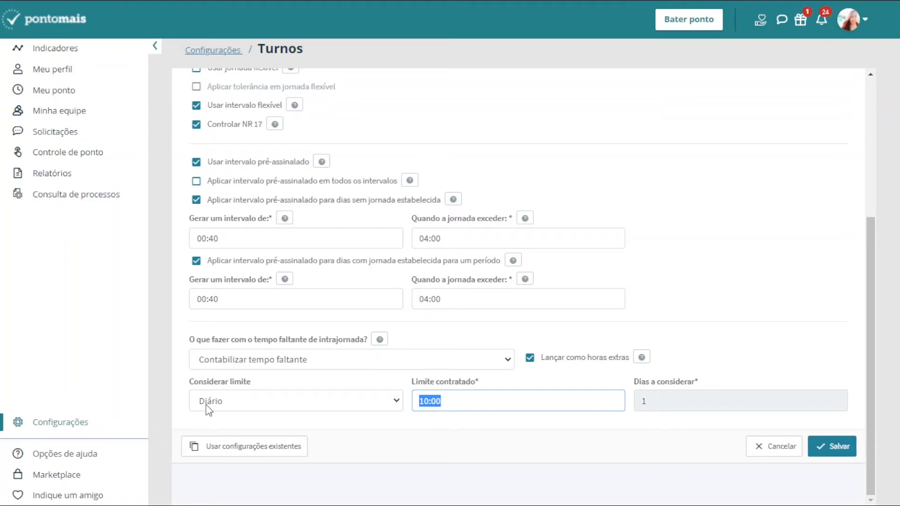
{"action": "type", "text": "09:00"}
Set Considerar limite to Semanal with a Limite contratado of 40:00
{"action": "left_click", "coordinate": [237, 407]}
{"action": "left_click", "coordinate": [230, 440]}
{"action": "left_click_drag", "start_coordinate": [454, 400], "coordinate": [404, 408]}
{"action": "type", "text": "4:000"}
Choose 0001 - Turno adm - 08h - 18h as the shift to copy settings from, and cancel the copy
{"action": "left_click", "coordinate": [271, 462]}
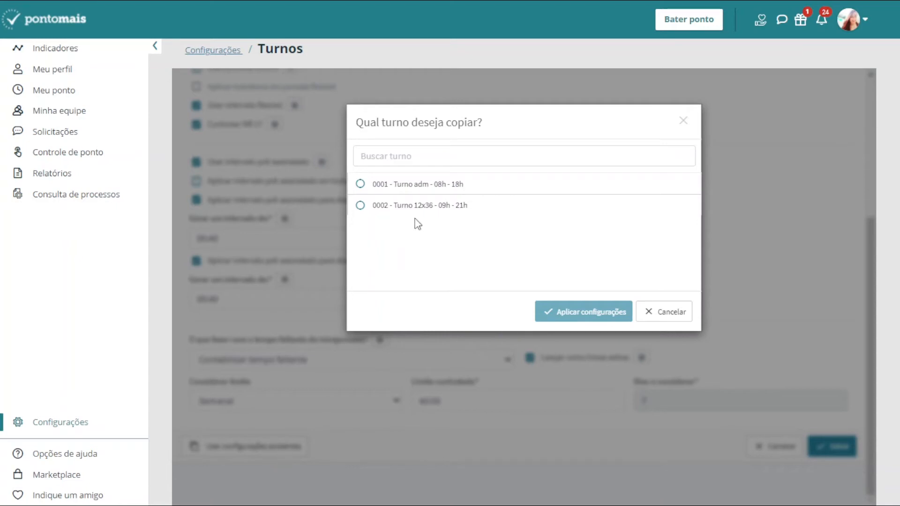
{"action": "left_click", "coordinate": [443, 190]}
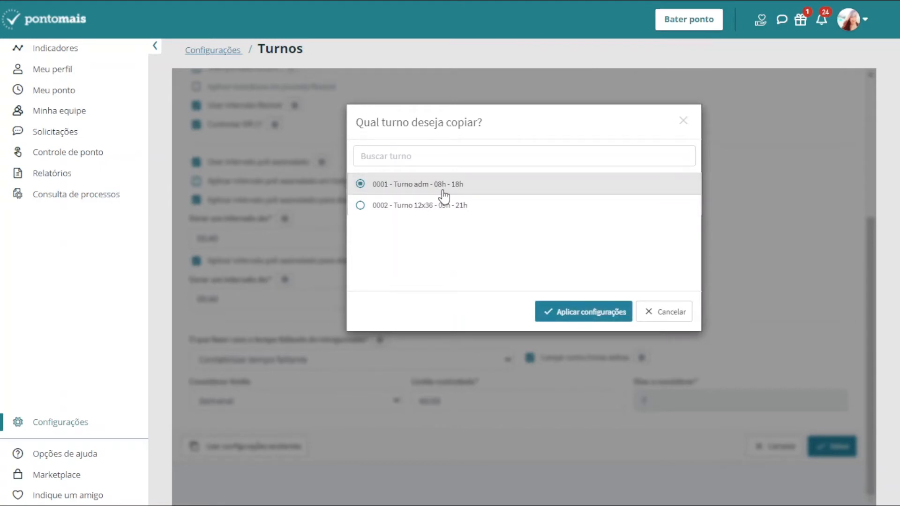
{"action": "left_click", "coordinate": [651, 312]}
Review the shift's general settings from the required description down to the contracted limit
{"action": "scroll", "coordinate": [446, 268], "scroll_direction": "up", "scroll_amount": 5}
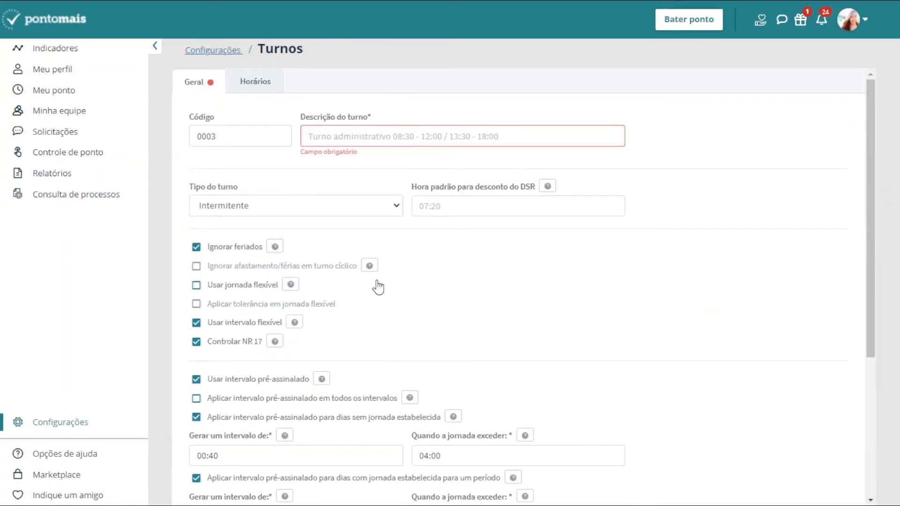
{"action": "scroll", "coordinate": [356, 322], "scroll_direction": "down", "scroll_amount": 5}
{"action": "scroll", "coordinate": [361, 317], "scroll_direction": "up", "scroll_amount": 5}
{"action": "left_click_drag", "start_coordinate": [373, 122], "coordinate": [368, 121]}
{"action": "left_click", "coordinate": [373, 122]}
{"action": "scroll", "coordinate": [331, 237], "scroll_direction": "down", "scroll_amount": 5}
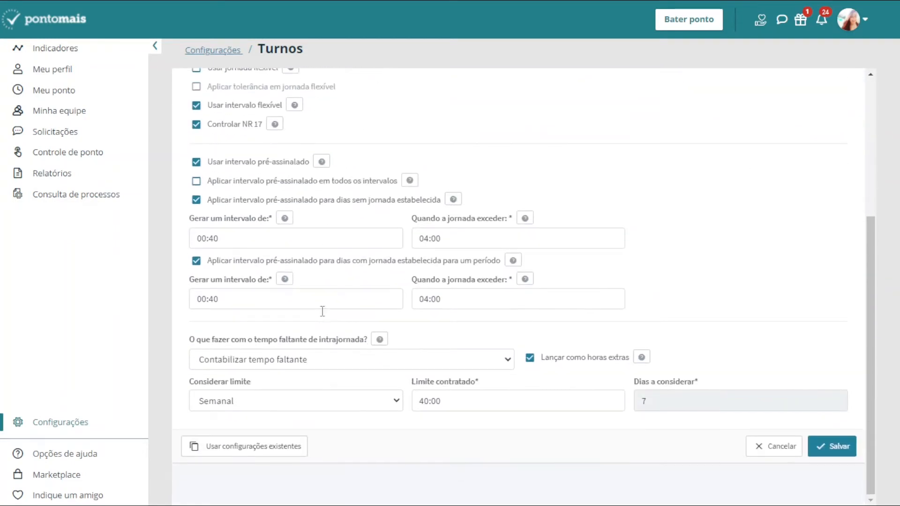
{"action": "scroll", "coordinate": [319, 328], "scroll_direction": "up", "scroll_amount": 5}
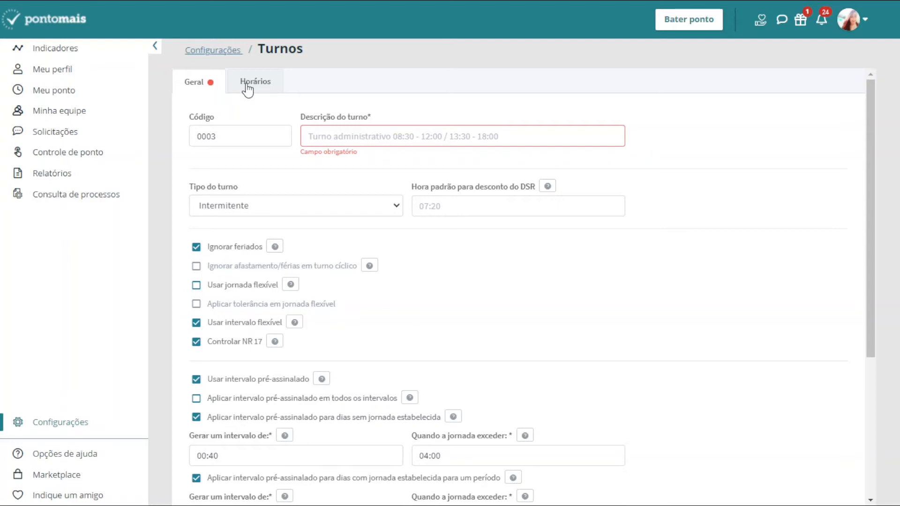
Enter Teste as the shift description and set the shift type to Semanal
{"action": "left_click", "coordinate": [331, 137]}
{"action": "type", "text": "Teste"}
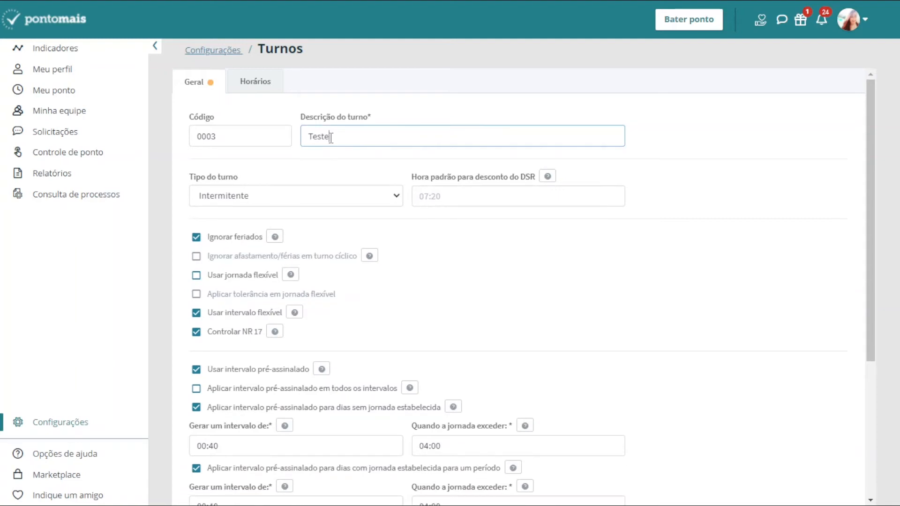
{"action": "left_click", "coordinate": [287, 197]}
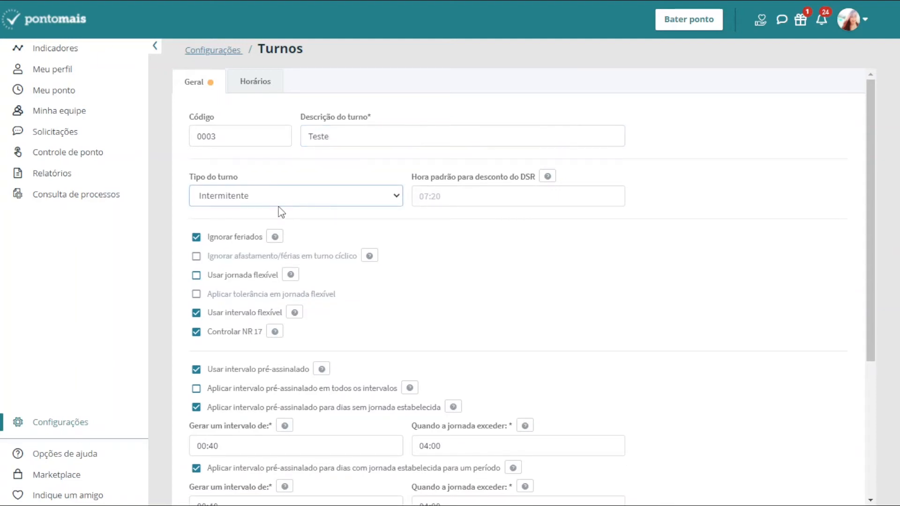
{"action": "left_click", "coordinate": [280, 215]}
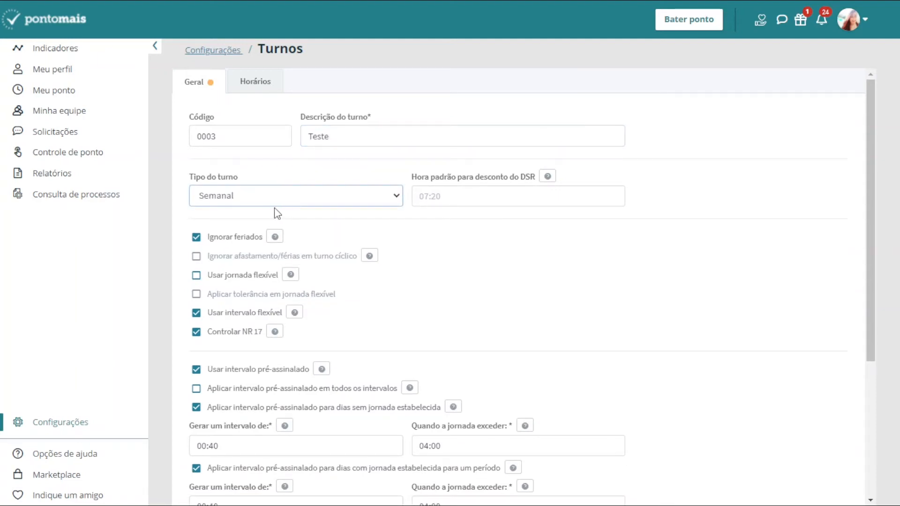
In the hours grid's automatic fill row, enter the periods 08:00 to 12:00 and 13:00 to 18:00
{"action": "left_click", "coordinate": [275, 83]}
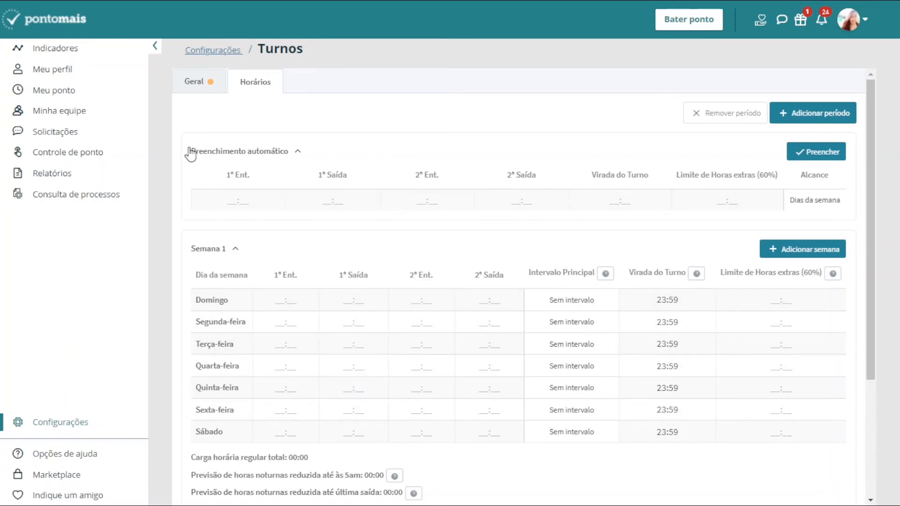
{"action": "left_click", "coordinate": [225, 200]}
{"action": "type", "text": "08:00"}
{"action": "key", "text": "Tab"}
{"action": "type", "text": "1200"}
{"action": "key", "text": "Tab"}
{"action": "type", "text": "1300"}
{"action": "key", "text": "Tab"}
{"action": "type", "text": "1800"}
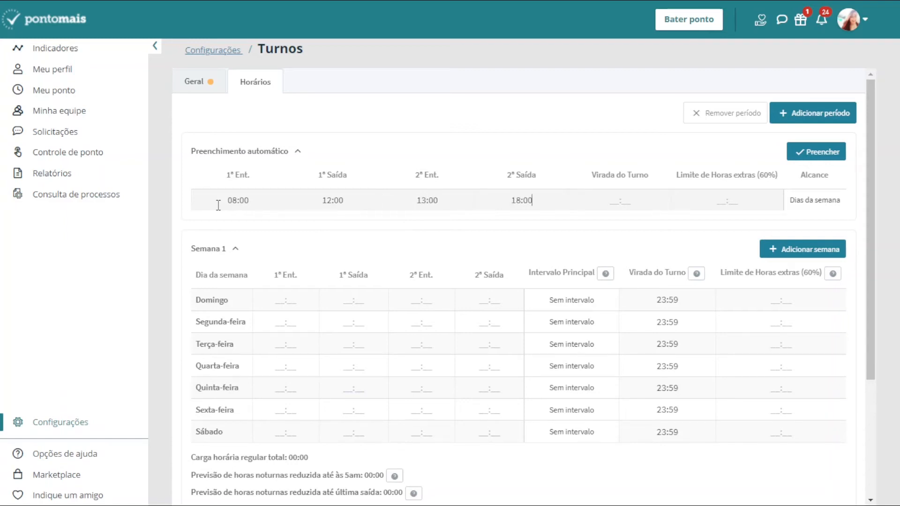
Set the automatic fill's Virada do Turno to 23:59, the 60% overtime limit to 02:00 and its Alcance to Domingo
{"action": "key", "text": "Tab"}
{"action": "type", "text": "2359"}
{"action": "key", "text": "Tab"}
{"action": "type", "text": "0200"}
{"action": "left_click", "coordinate": [809, 208]}
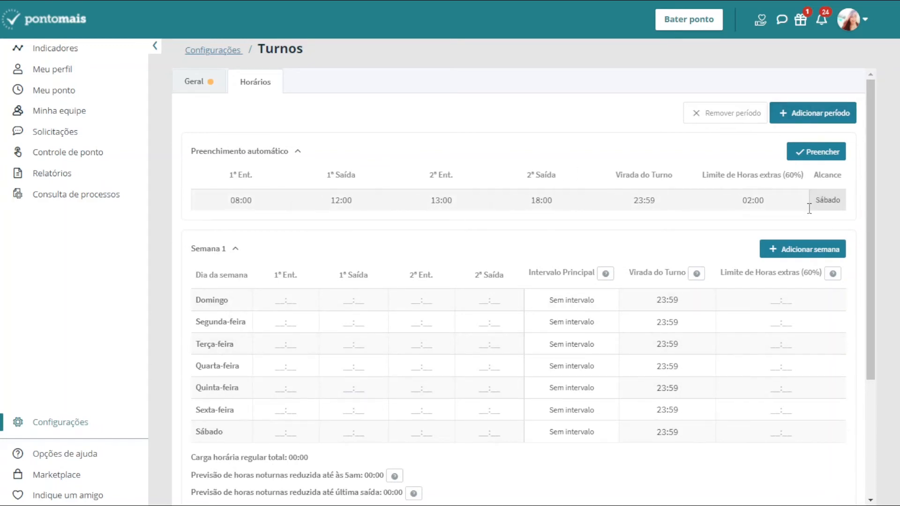
{"action": "left_click", "coordinate": [829, 209]}
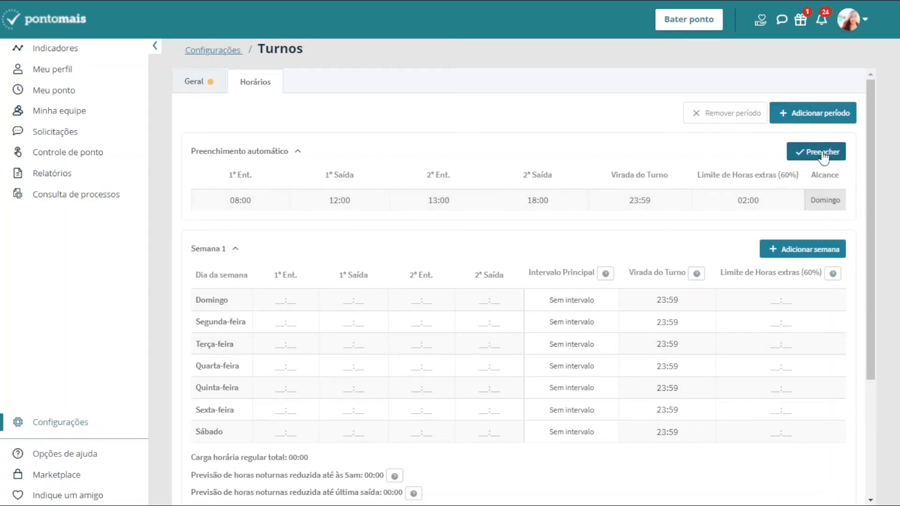
Apply the automatic fill to Domingo, switch its Alcance to Sábado and apply the fill there as well
{"action": "left_click", "coordinate": [816, 152]}
{"action": "left_click", "coordinate": [829, 201]}
{"action": "left_click", "coordinate": [830, 200]}
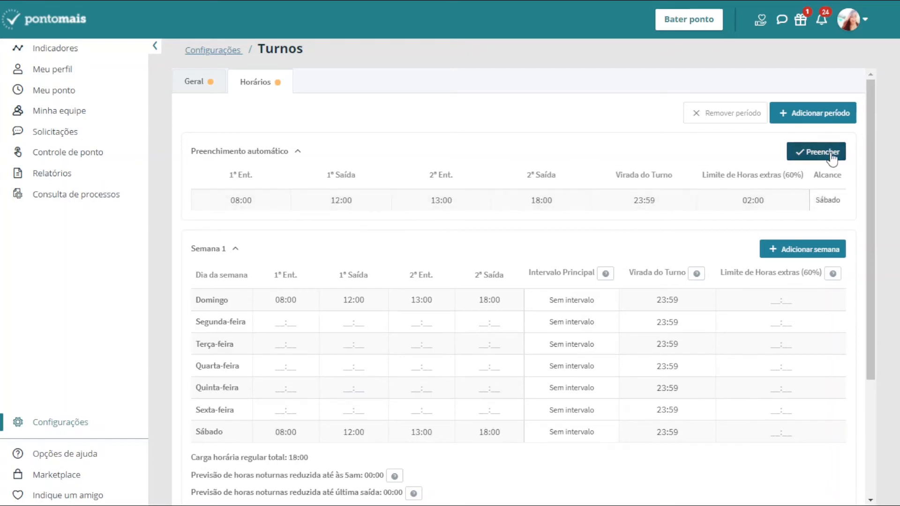
{"action": "left_click", "coordinate": [816, 152]}
Set Domingo's Intervalo Principal to Das 12:00 às 13:00 and cycle Segunda-feira's interval options back to Sem intervalo
{"action": "left_click", "coordinate": [583, 313]}
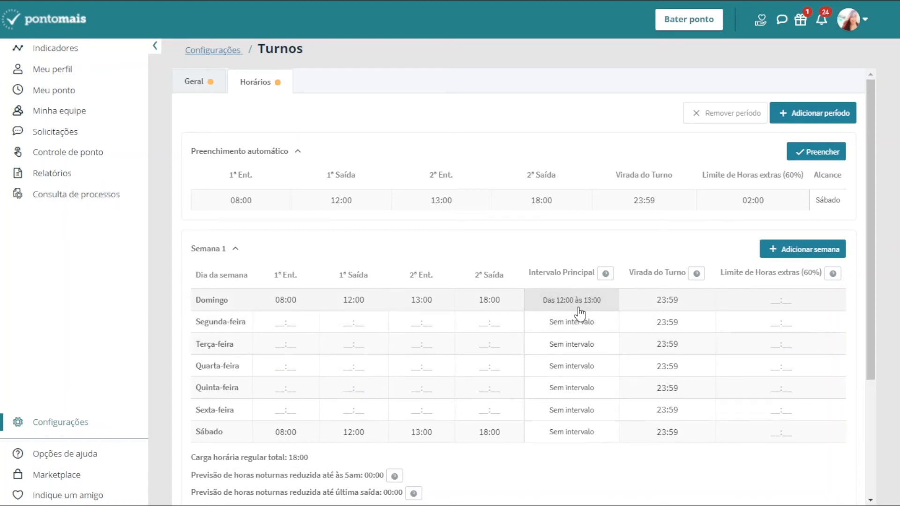
{"action": "left_click", "coordinate": [585, 324]}
{"action": "left_click", "coordinate": [586, 328]}
{"action": "left_click", "coordinate": [586, 328]}
{"action": "left_click", "coordinate": [586, 328]}
{"action": "left_click", "coordinate": [585, 328]}
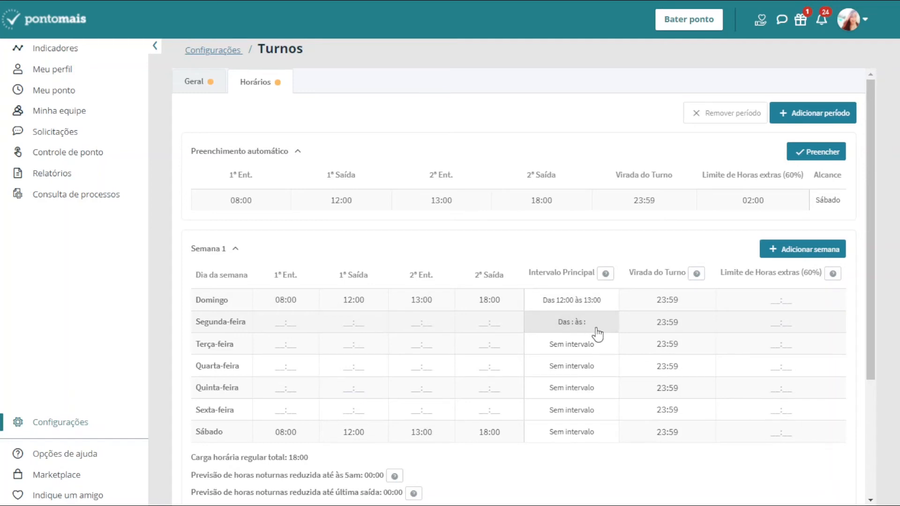
{"action": "left_click", "coordinate": [597, 329]}
{"action": "left_click", "coordinate": [709, 300]}
{"action": "left_click", "coordinate": [709, 300]}
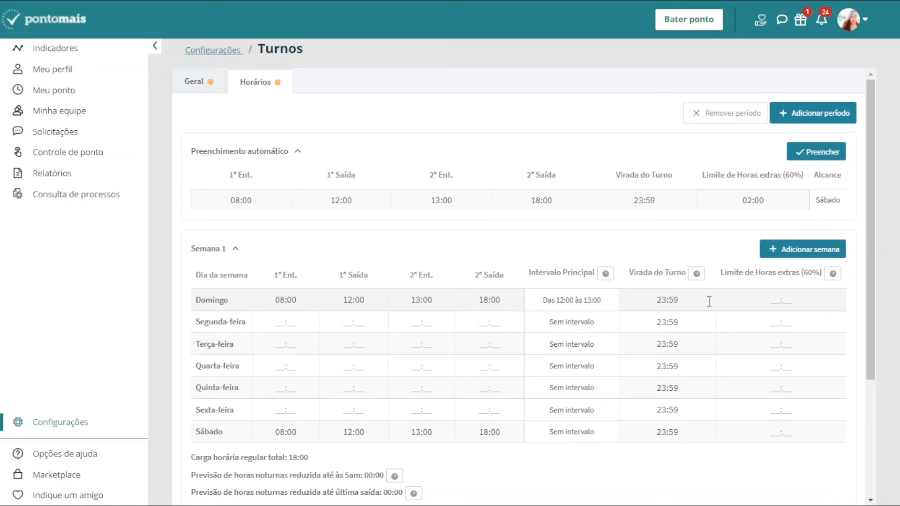
{"action": "left_click", "coordinate": [687, 299]}
{"action": "left_click", "coordinate": [695, 307]}
Enter Segunda-feira's periods in Semana 1 as 22:00 to 00:00 and 01:00 to 05:00
{"action": "left_click", "coordinate": [286, 322]}
{"action": "type", "text": "2200"}
{"action": "key", "text": "Tab"}
{"action": "type", "text": "0000"}
{"action": "key", "text": "Tab"}
{"action": "type", "text": "0100"}
{"action": "key", "text": "Tab"}
{"action": "type", "text": "05:00"}
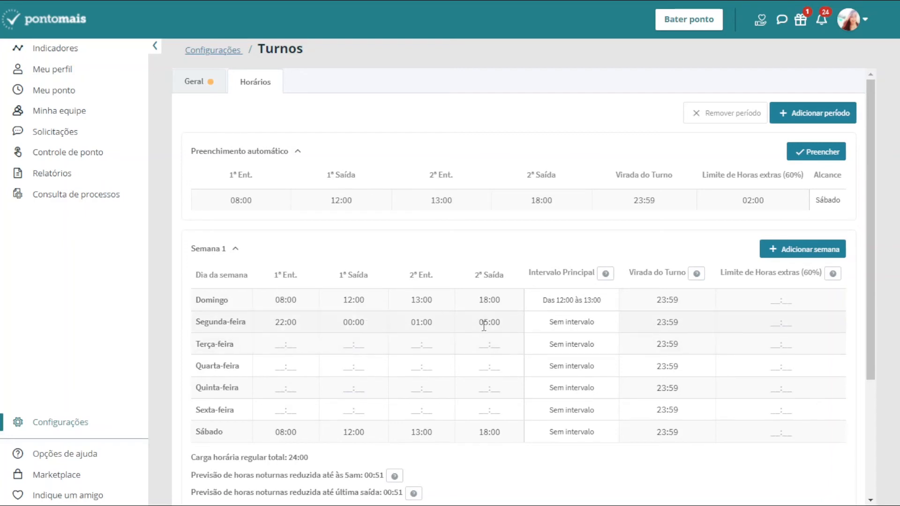
Set Segunda-feira's Virada do Turno in Semana 1 to 11:59
{"action": "left_click", "coordinate": [679, 323]}
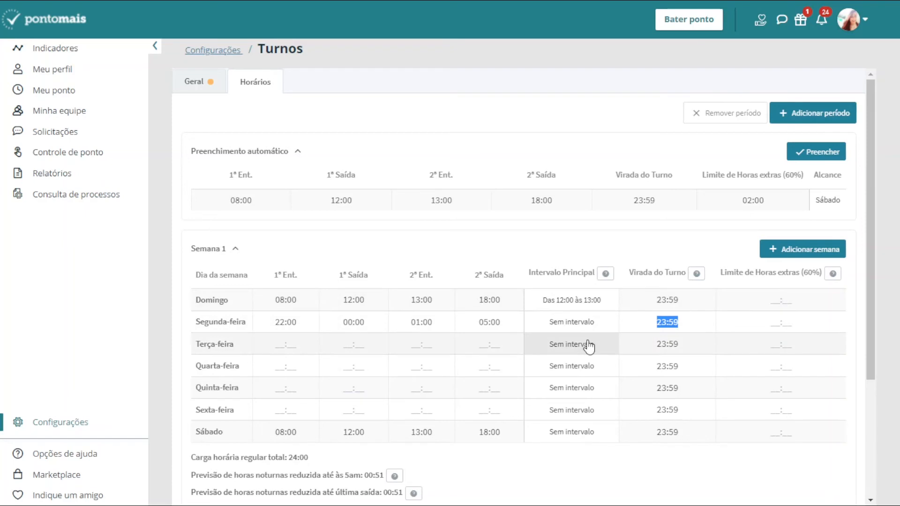
{"action": "type", "text": "11:59"}
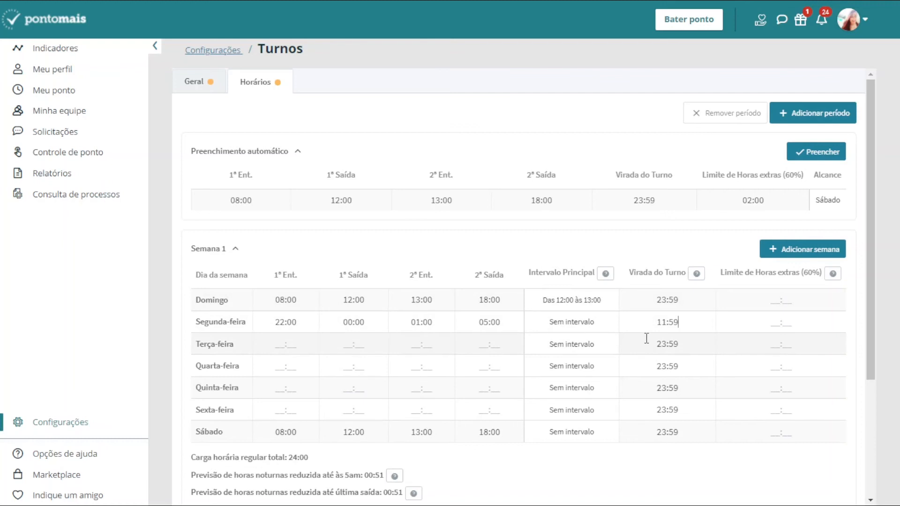
{"action": "left_click_drag", "start_coordinate": [678, 322], "coordinate": [651, 322]}
Set the 60% overtime limit to 23:59 for each day from Segunda-feira to Sexta-feira
{"action": "left_click_drag", "start_coordinate": [721, 272], "coordinate": [824, 272]}
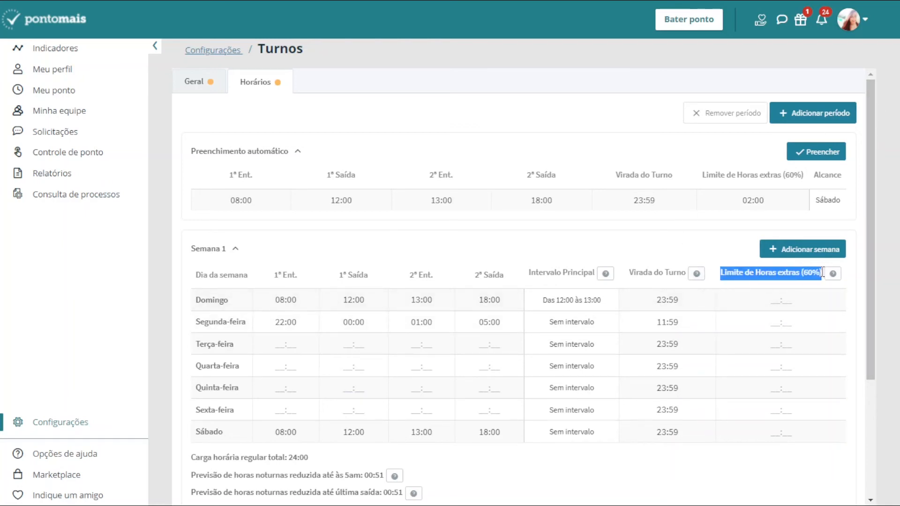
{"action": "left_click", "coordinate": [800, 290]}
{"action": "left_click_drag", "start_coordinate": [800, 273], "coordinate": [823, 273]}
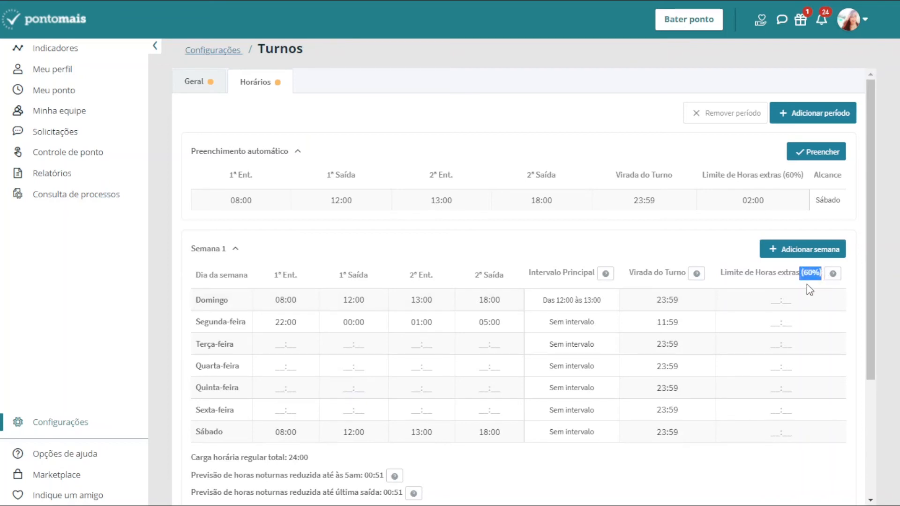
{"action": "left_click", "coordinate": [769, 309]}
{"action": "left_click", "coordinate": [760, 322]}
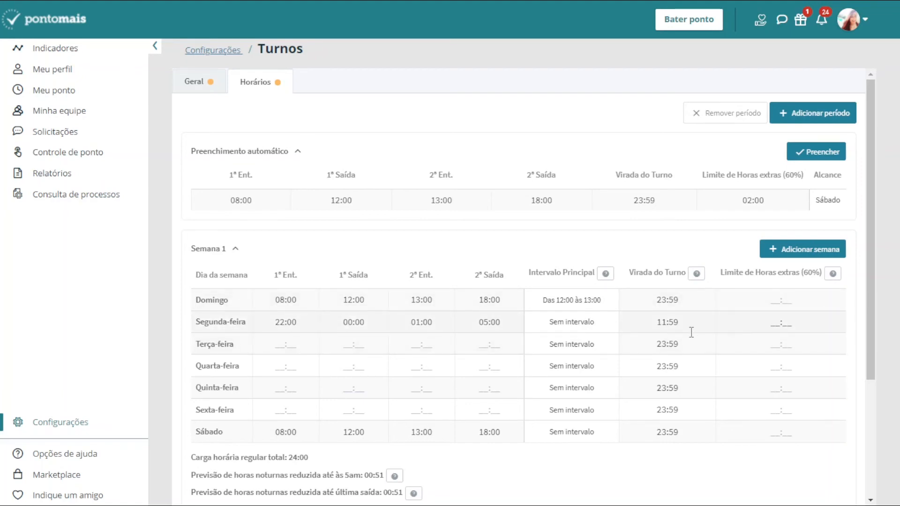
{"action": "type", "text": "2359"}
{"action": "left_click", "coordinate": [724, 342]}
{"action": "type", "text": "2359"}
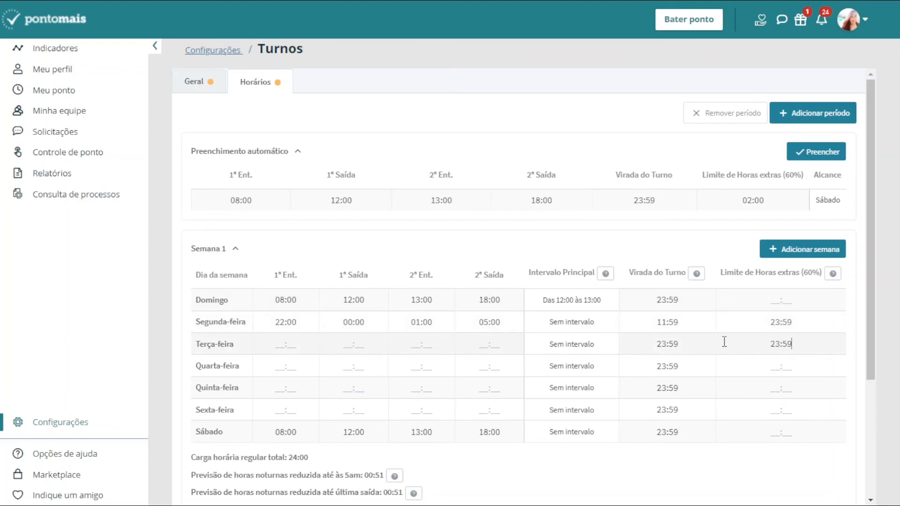
{"action": "left_click", "coordinate": [771, 360]}
{"action": "type", "text": "23:59"}
{"action": "left_click", "coordinate": [774, 385]}
{"action": "type", "text": "23:59"}
{"action": "left_click", "coordinate": [777, 407]}
{"action": "type", "text": "23:59"}
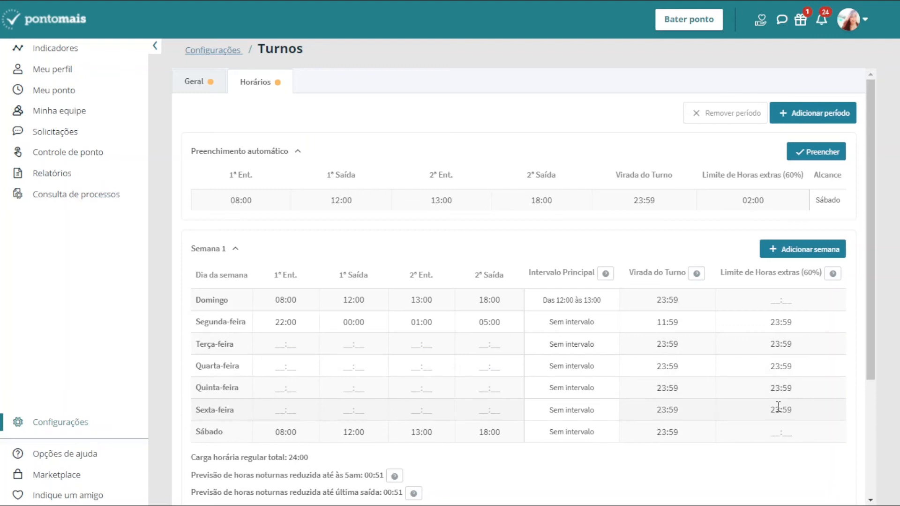
Set the 60% overtime limit to 02:00 for Sábado and 00:00 for Domingo
{"action": "left_click", "coordinate": [769, 422]}
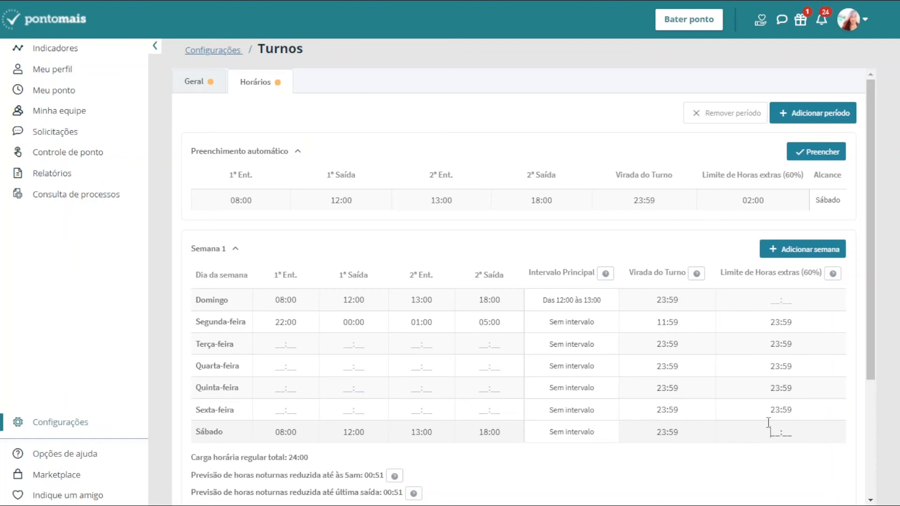
{"action": "type", "text": "0200"}
{"action": "left_click", "coordinate": [769, 308]}
{"action": "type", "text": "0000"}
{"action": "left_click_drag", "start_coordinate": [765, 306], "coordinate": [804, 306]}
{"action": "left_click", "coordinate": [810, 303]}
{"action": "left_click_drag", "start_coordinate": [798, 298], "coordinate": [765, 291]}
{"action": "left_click", "coordinate": [810, 285]}
{"action": "left_click_drag", "start_coordinate": [794, 299], "coordinate": [765, 302]}
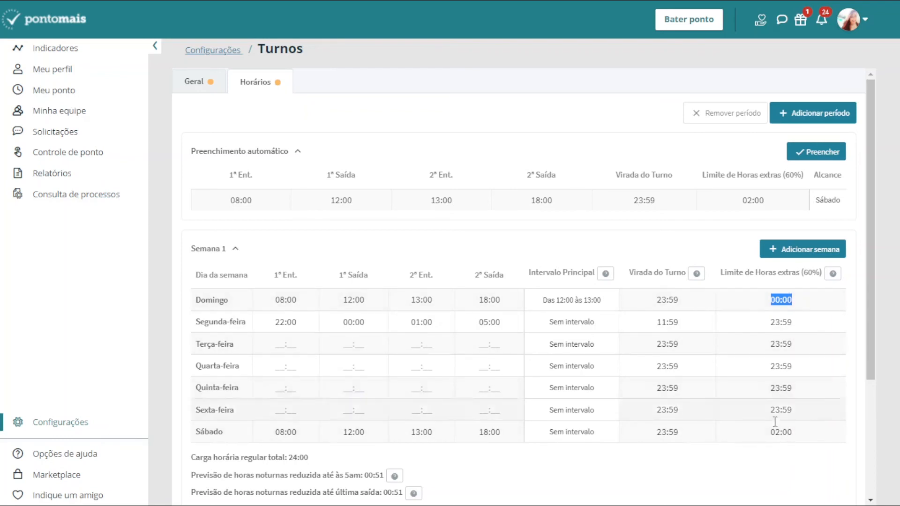
{"action": "left_click", "coordinate": [775, 468]}
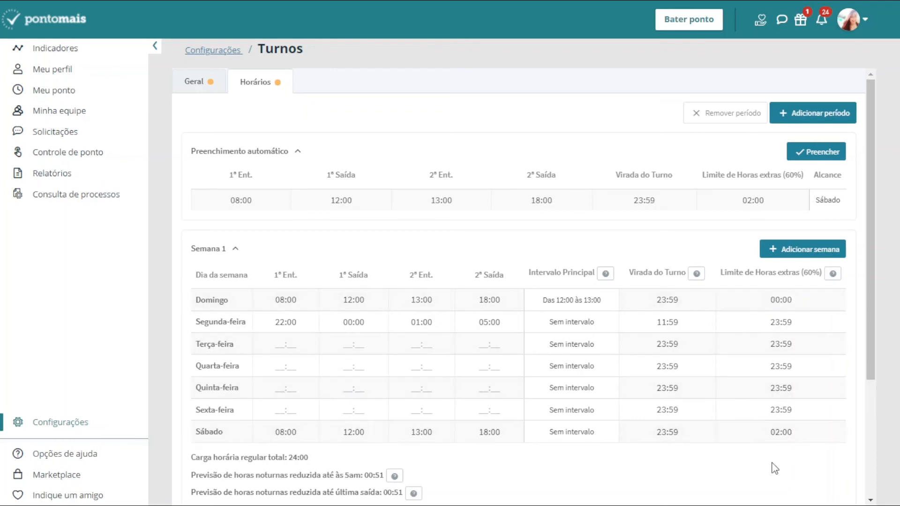
Add a second week to the shift's hours grid
{"action": "left_click", "coordinate": [792, 344]}
{"action": "left_click", "coordinate": [798, 253]}
{"action": "scroll", "coordinate": [798, 257], "scroll_direction": "down", "scroll_amount": 10}
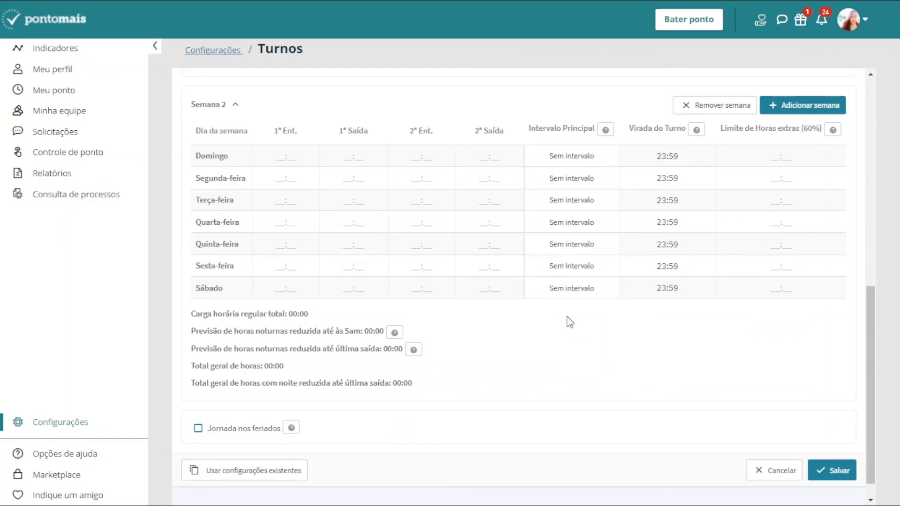
Compare the Sábado entry and exit times of Semana 1 with the Sábado row of Semana 2
{"action": "scroll", "coordinate": [412, 241], "scroll_direction": "up", "scroll_amount": 7}
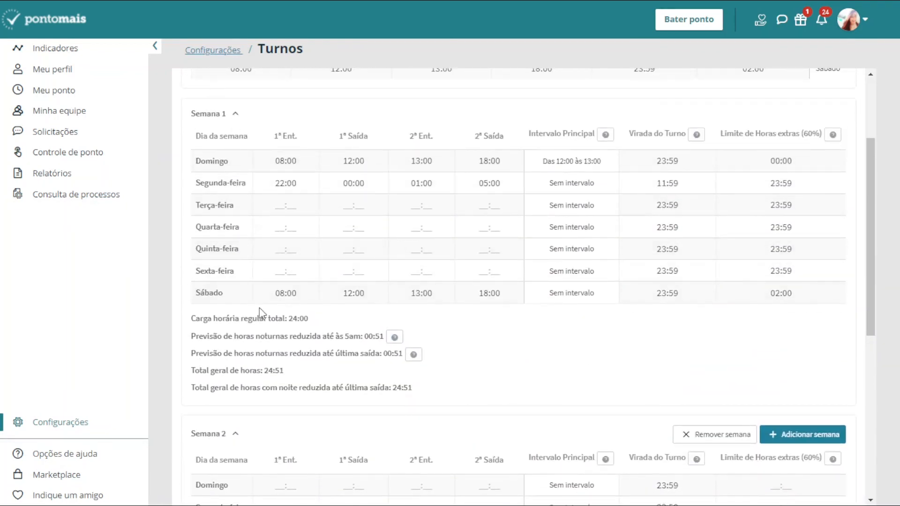
{"action": "left_click", "coordinate": [264, 295]}
{"action": "left_click", "coordinate": [510, 290]}
{"action": "scroll", "coordinate": [507, 314], "scroll_direction": "down", "scroll_amount": 5}
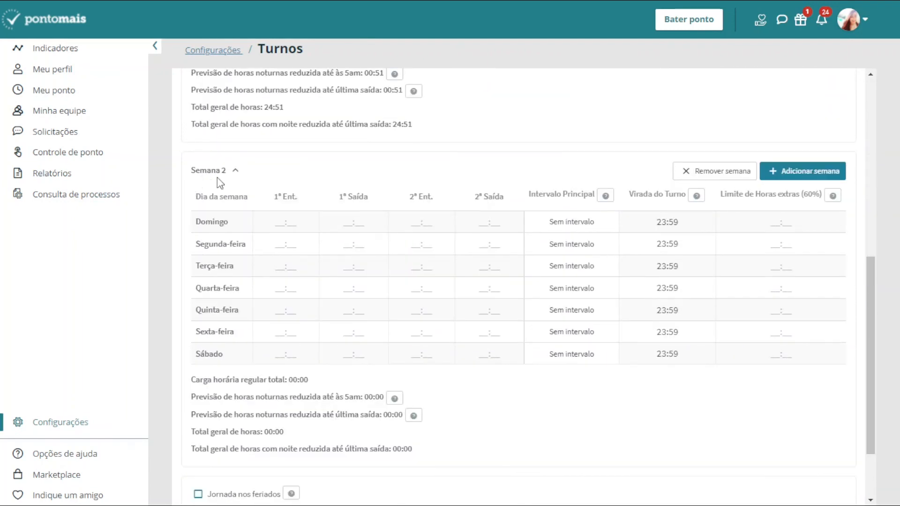
{"action": "left_click", "coordinate": [277, 356]}
{"action": "left_click", "coordinate": [347, 355]}
{"action": "left_click", "coordinate": [406, 355]}
{"action": "left_click", "coordinate": [492, 355]}
{"action": "left_click", "coordinate": [501, 356]}
{"action": "scroll", "coordinate": [501, 356], "scroll_direction": "down", "scroll_amount": 2}
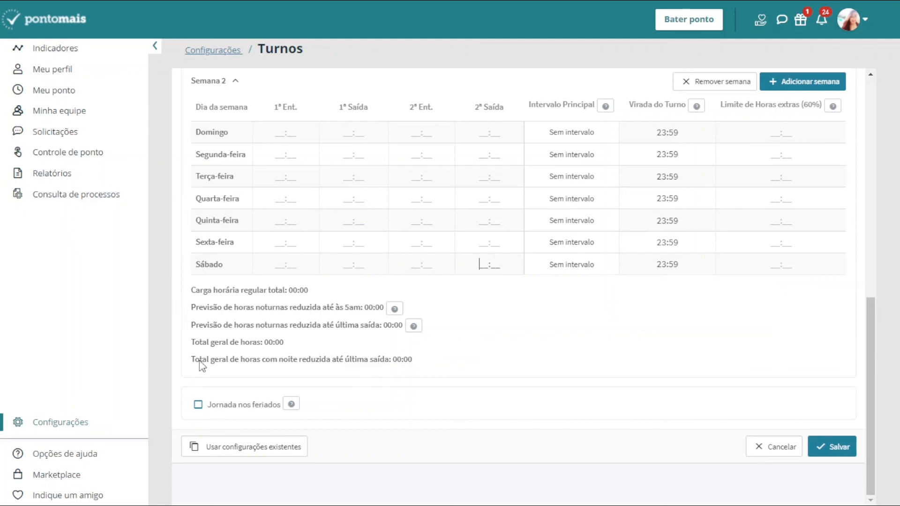
Enable Jornada nos feriados for the shift
{"action": "left_click", "coordinate": [223, 411]}
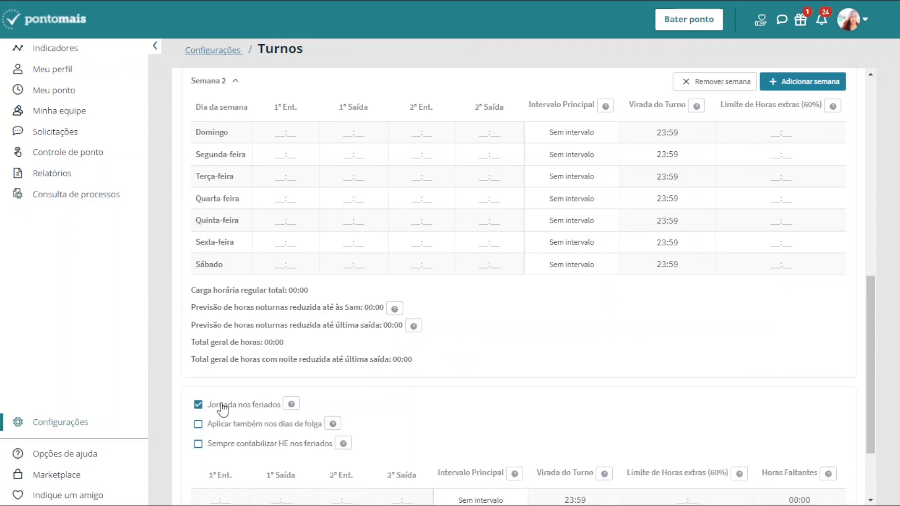
{"action": "scroll", "coordinate": [222, 410], "scroll_direction": "down", "scroll_amount": 1}
{"action": "scroll", "coordinate": [223, 409], "scroll_direction": "down", "scroll_amount": 1}
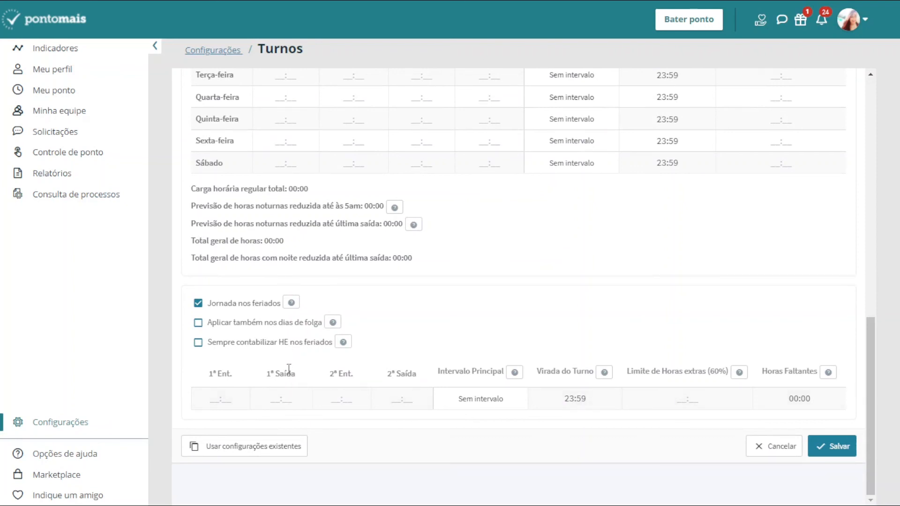
Review the holiday schedule row's period times, Virada do Turno, 60% overtime limit and Horas Faltantes, alongside the Semana 2 grid
{"action": "left_click", "coordinate": [213, 390]}
{"action": "left_click", "coordinate": [222, 390]}
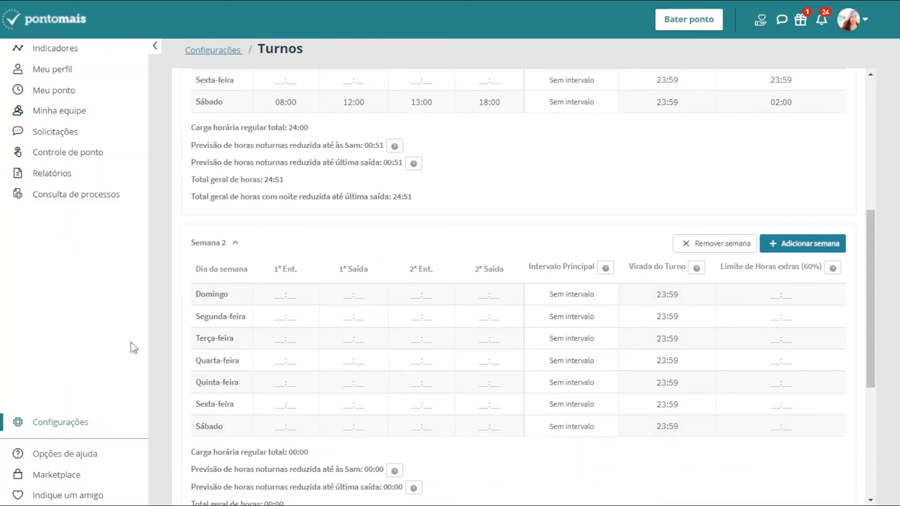
{"action": "scroll", "coordinate": [483, 382], "scroll_direction": "down", "scroll_amount": 1}
{"action": "scroll", "coordinate": [482, 382], "scroll_direction": "down", "scroll_amount": 5}
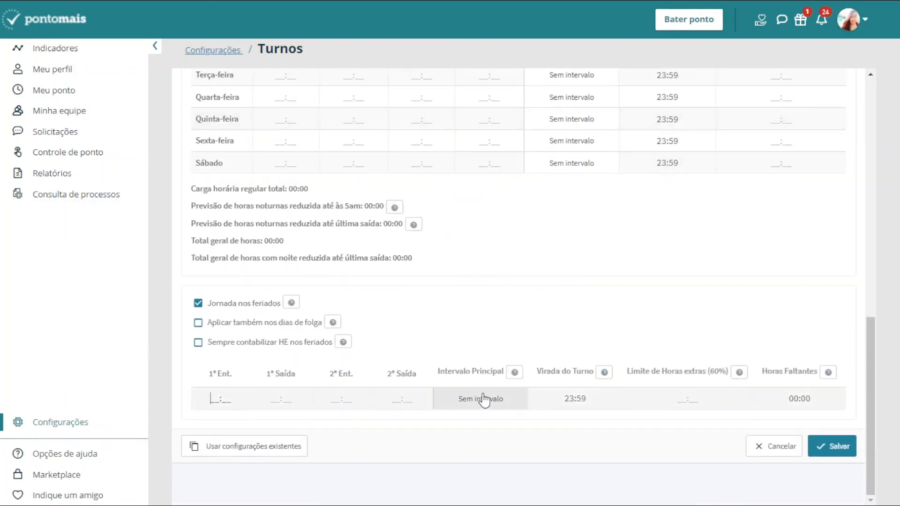
{"action": "left_click_drag", "start_coordinate": [564, 398], "coordinate": [592, 394]}
{"action": "left_click_drag", "start_coordinate": [677, 398], "coordinate": [822, 402]}
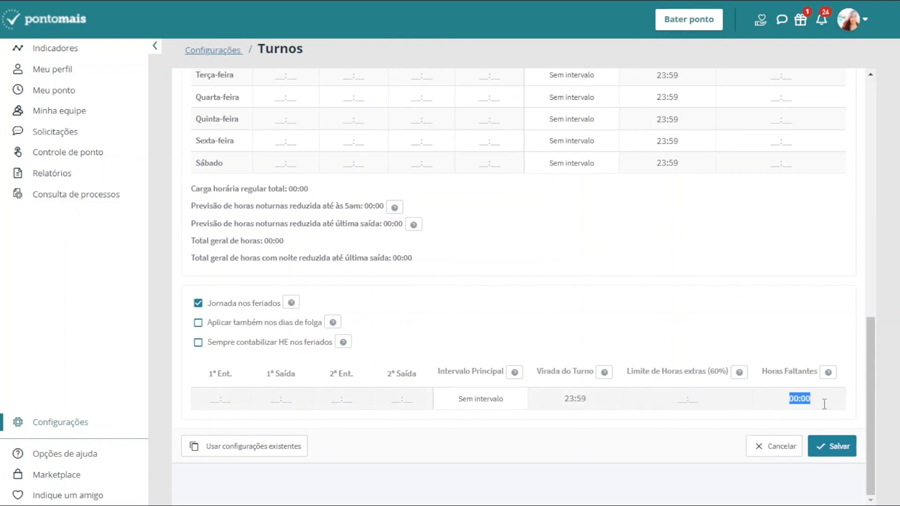
{"action": "left_click", "coordinate": [778, 262]}
{"action": "left_click_drag", "start_coordinate": [592, 395], "coordinate": [553, 401]}
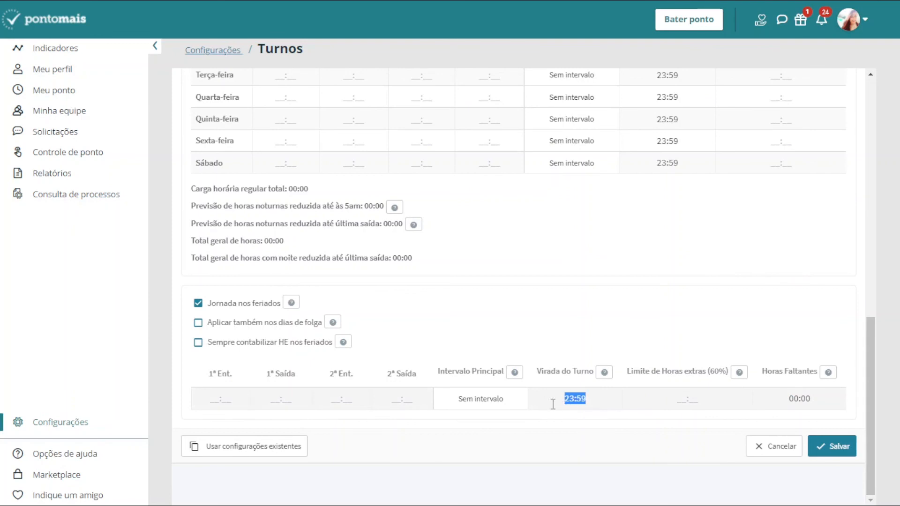
{"action": "left_click", "coordinate": [669, 388]}
{"action": "scroll", "coordinate": [366, 227], "scroll_direction": "up", "scroll_amount": 5}
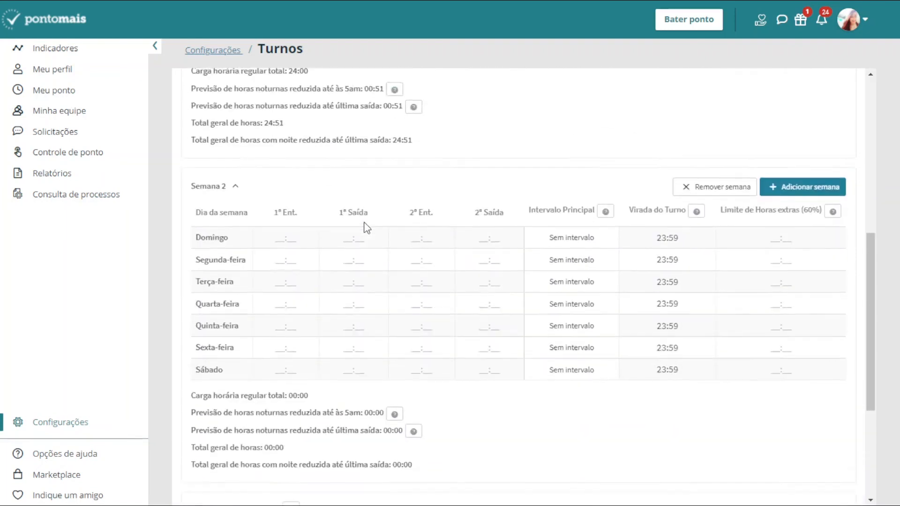
{"action": "scroll", "coordinate": [367, 228], "scroll_direction": "down", "scroll_amount": 5}
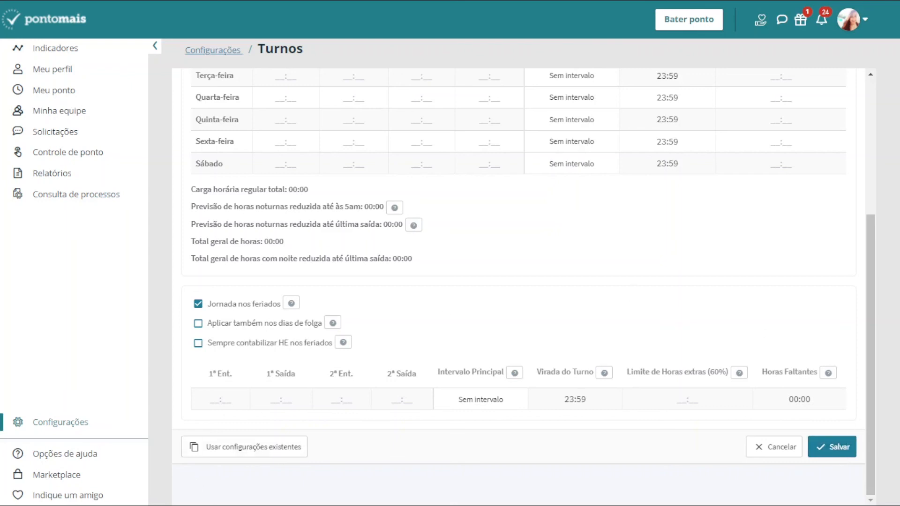
Leave the shift form and return to the Configurações overview
{"action": "left_click", "coordinate": [110, 428]}
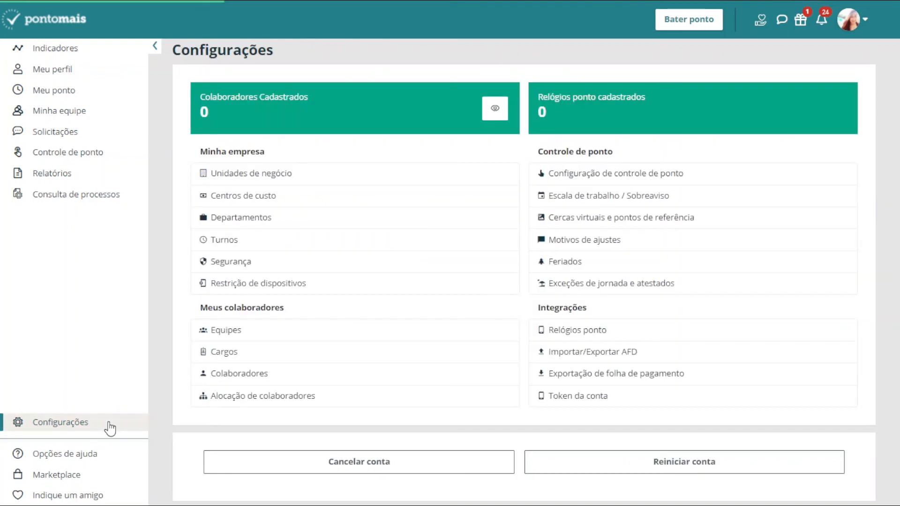